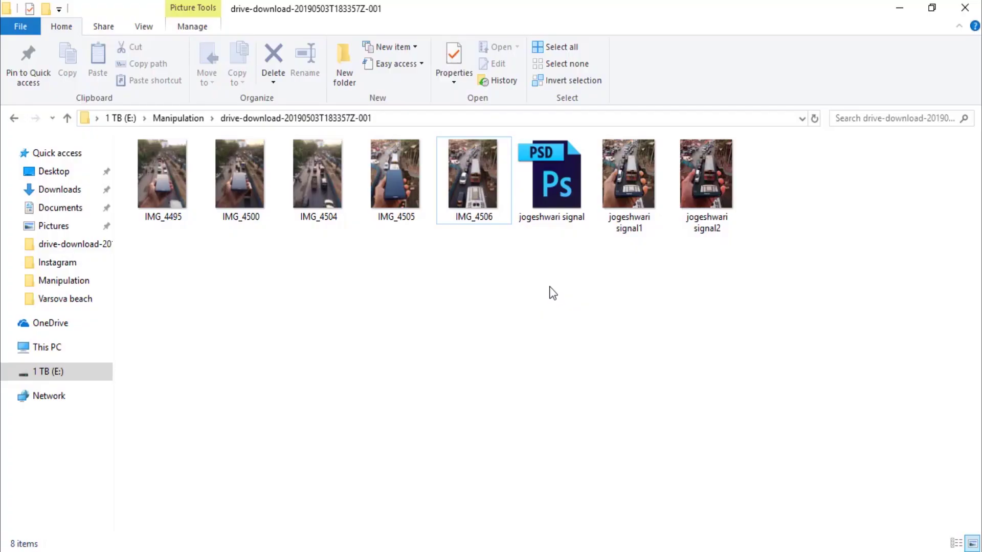
# Place IMG_4506 as a new layer and scale it to fill the page, about 10.9%
pyautogui.moveTo(459, 170); pyautogui.dragTo(480, 373)
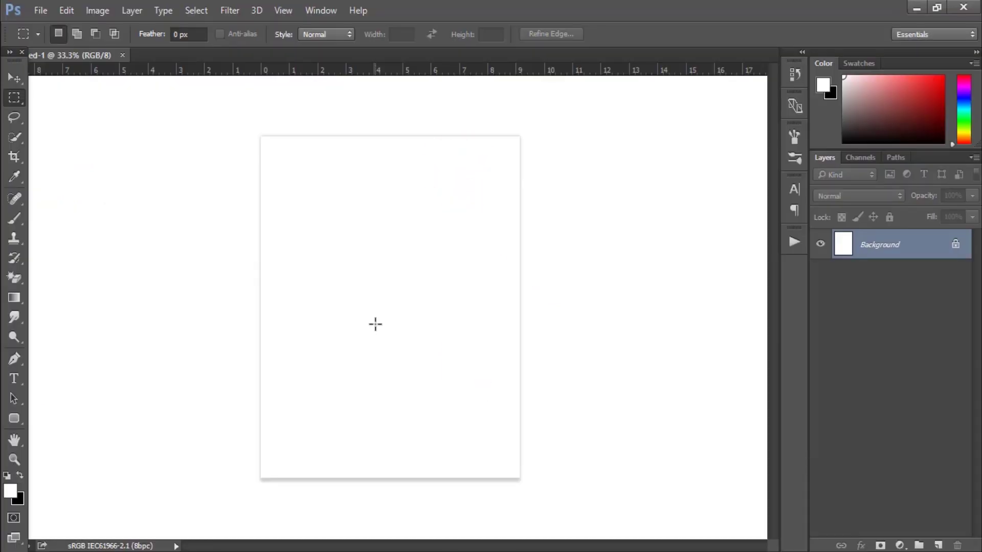
pyautogui.moveTo(375, 324); pyautogui.dragTo(375, 324)
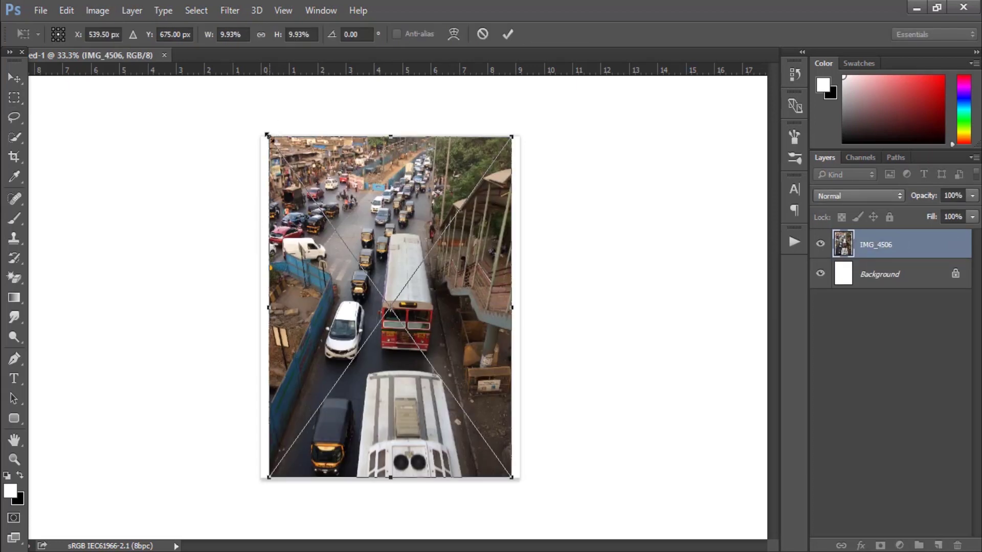
pyautogui.moveTo(268, 137); pyautogui.dragTo(256, 122)
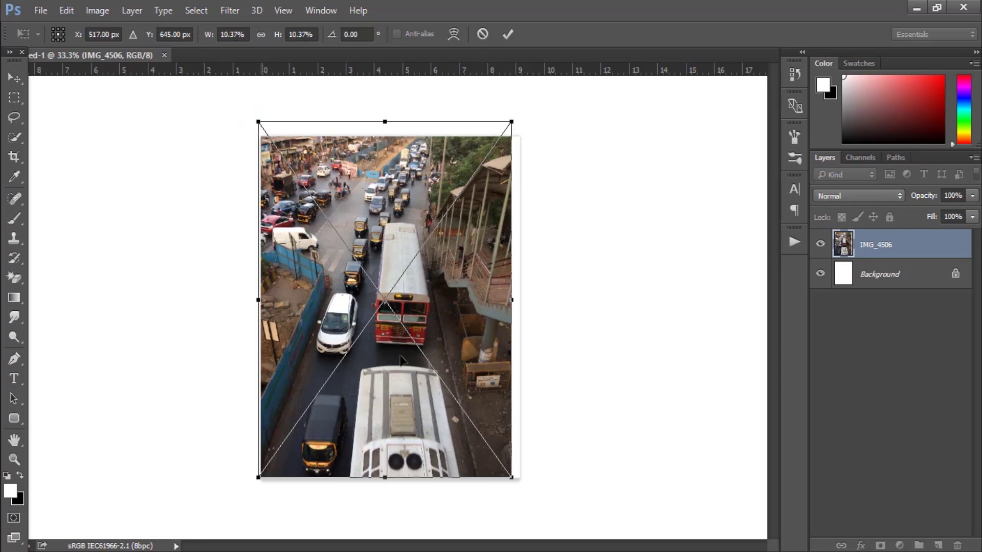
pyautogui.moveTo(512, 477); pyautogui.dragTo(525, 497)
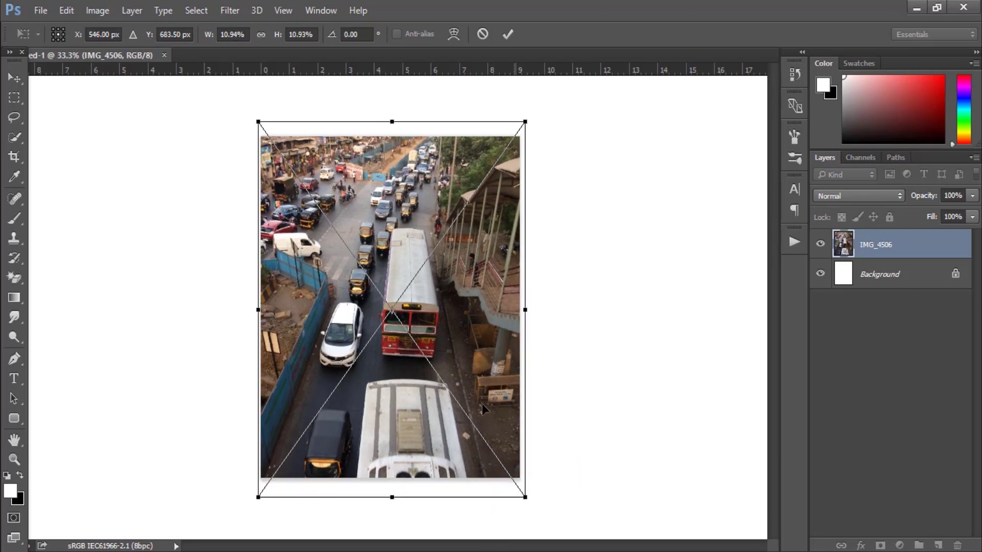
pyautogui.moveTo(480, 399)
pyautogui.mouseDown()
pyautogui.moveTo(480, 388)
pyautogui.moveTo(481, 400)
pyautogui.mouseUp()
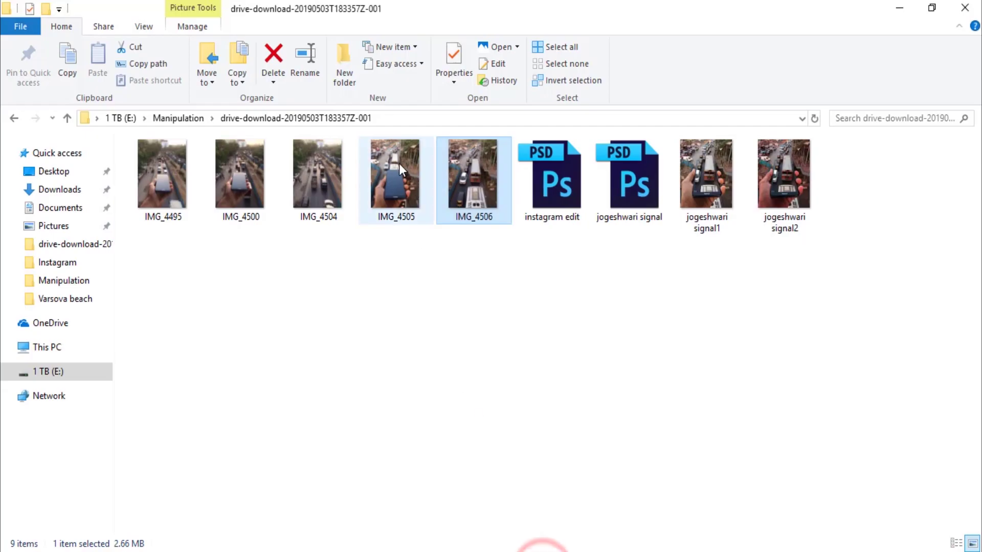
# Open IMG_4505 as its own document by dropping it onto Photoshop's tab bar
pyautogui.click(396, 174)
pyautogui.moveTo(401, 194)
pyautogui.mouseDown()
pyautogui.moveTo(431, 249)
pyautogui.moveTo(443, 122)
pyautogui.mouseUp()
pyautogui.hotkey('alt', 'Tab')
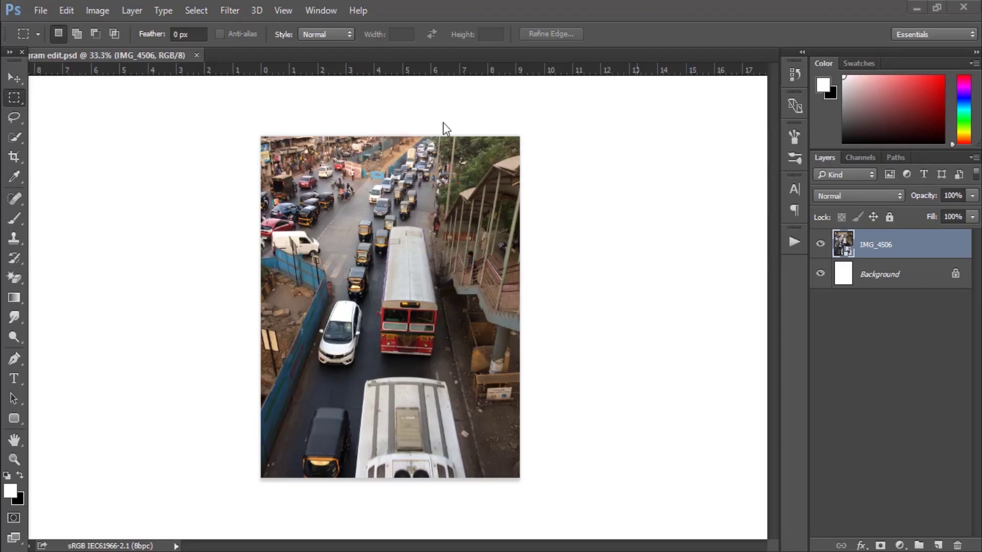
pyautogui.moveTo(445, 63); pyautogui.dragTo(448, 60)
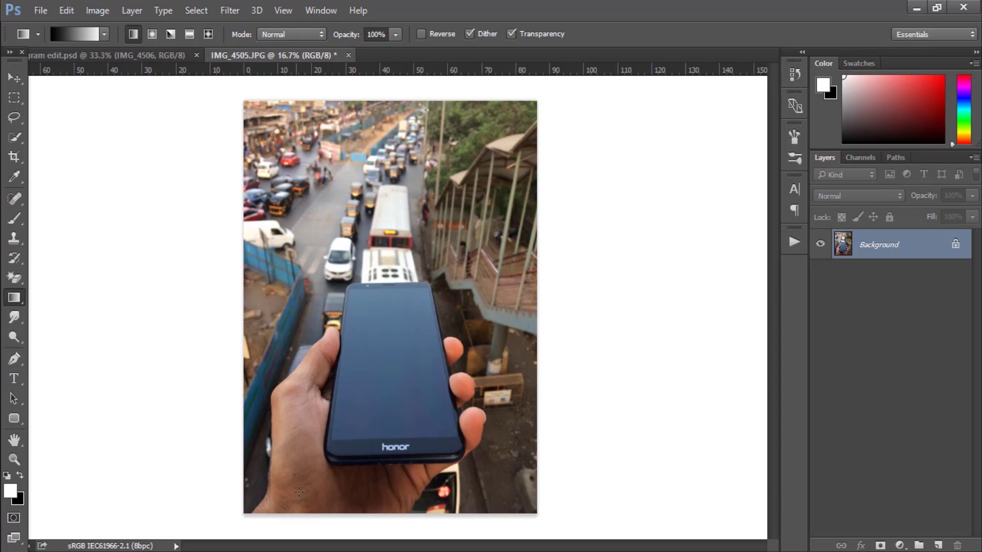
# Zoom in on the hand's lower edge with the Pen tool ready for tracing
pyautogui.hotkey('ctrl', '+')
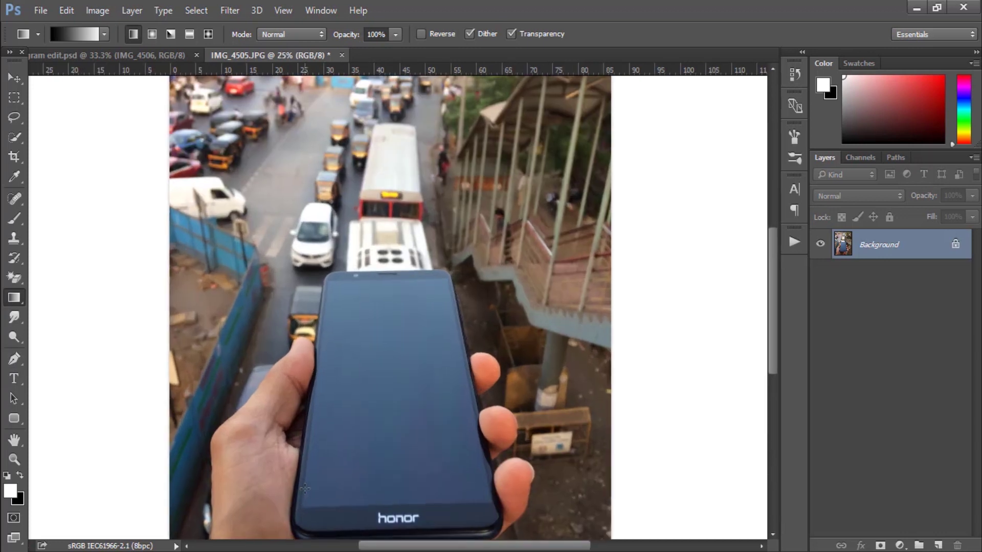
pyautogui.hotkey('ctrl', '+')
pyautogui.hotkey('ctrl', '+')
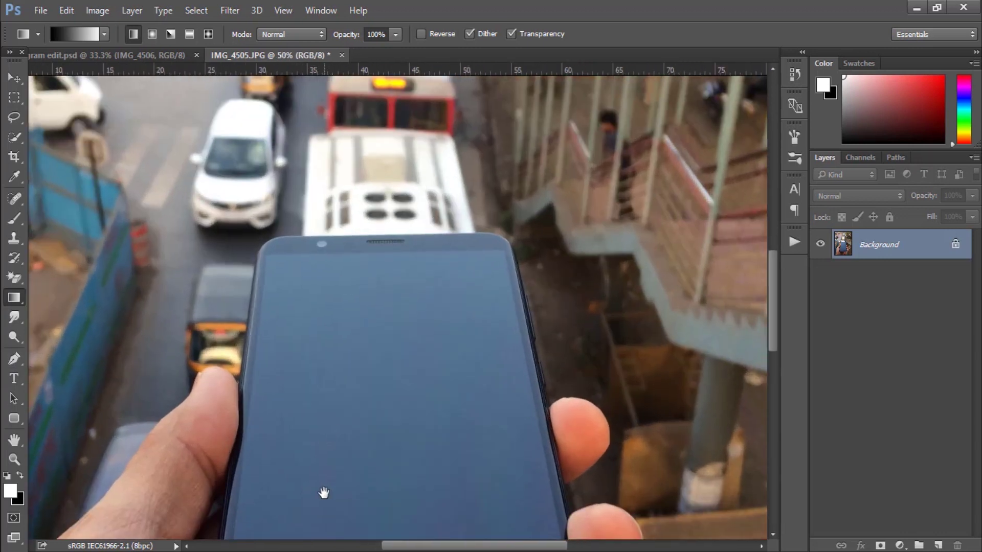
pyautogui.moveTo(324, 492); pyautogui.dragTo(580, 138)
pyautogui.moveTo(373, 377); pyautogui.dragTo(364, 350)
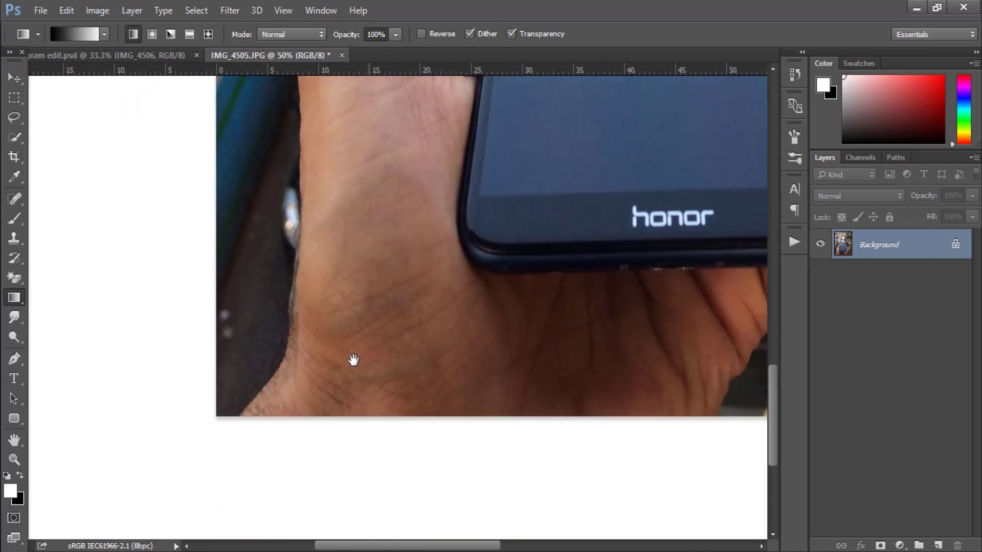
pyautogui.press('p')
pyautogui.hotkey('ctrl', '+')
pyautogui.hotkey('ctrl', '+')
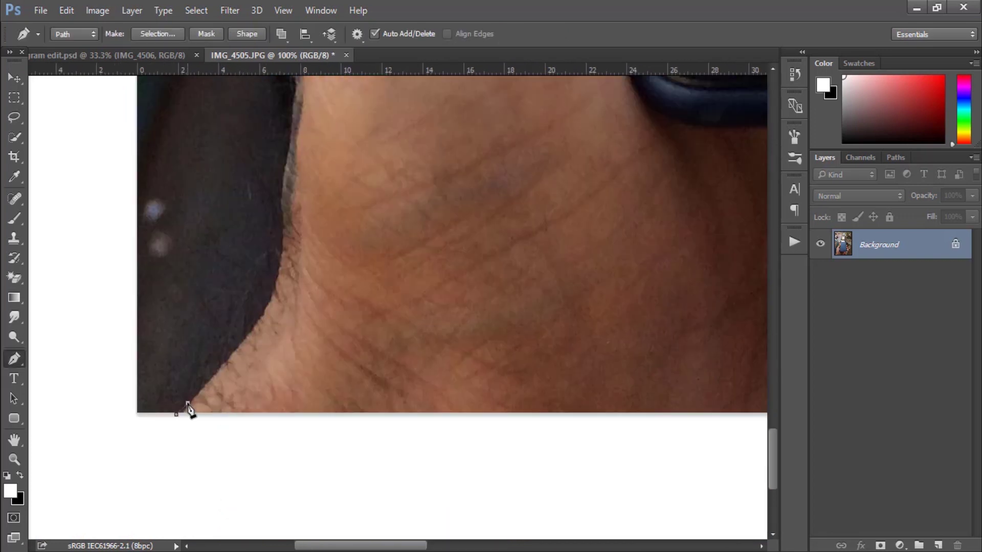
# Trace a Pen path around the hand and phone, closing it at the starting anchor
pyautogui.click(187, 403)
pyautogui.click(238, 346)
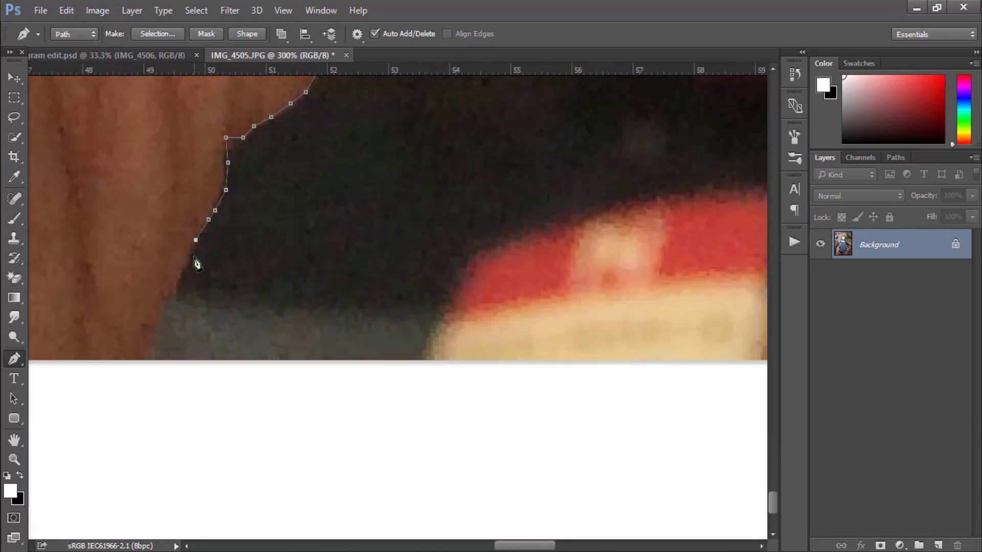
pyautogui.click(157, 338)
pyautogui.moveTo(158, 373); pyautogui.dragTo(784, 329)
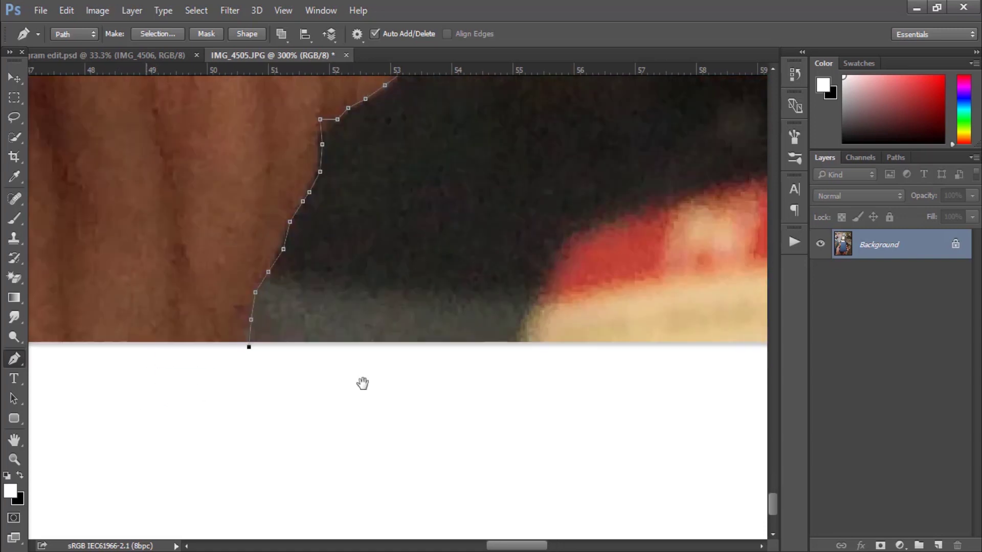
pyautogui.hotkey('ctrl', '-')
pyautogui.hotkey('ctrl', '-')
pyautogui.hotkey('ctrl', '-')
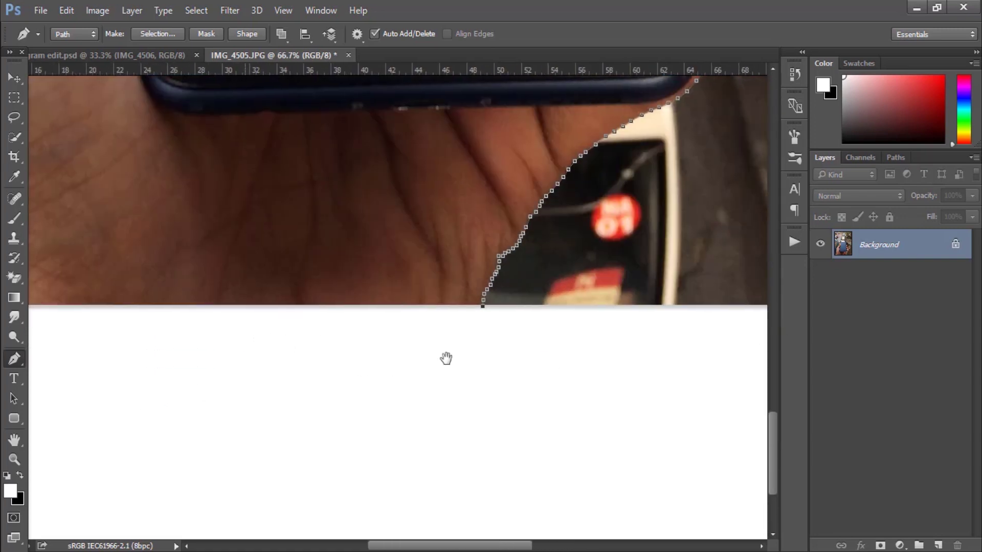
pyautogui.moveTo(445, 357); pyautogui.dragTo(594, 353)
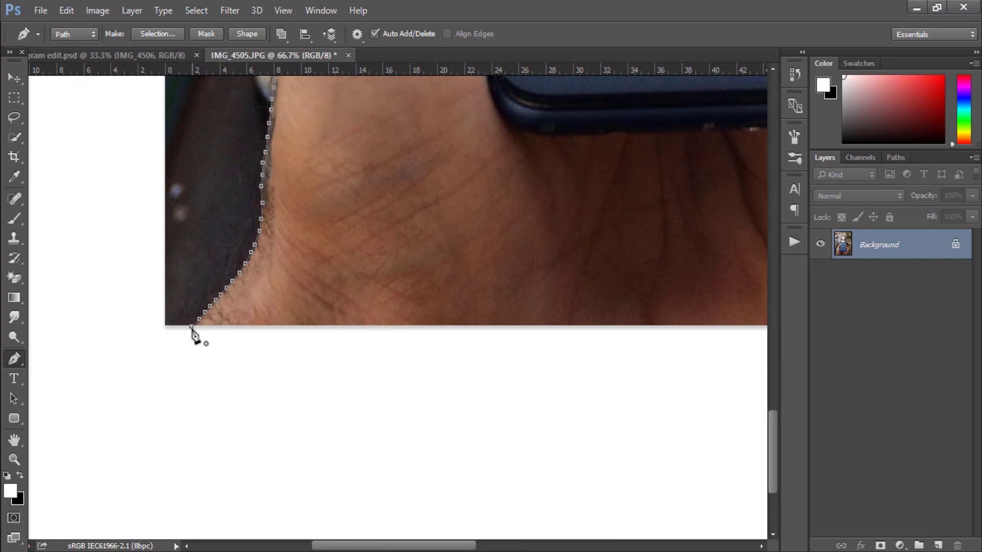
pyautogui.click(192, 327)
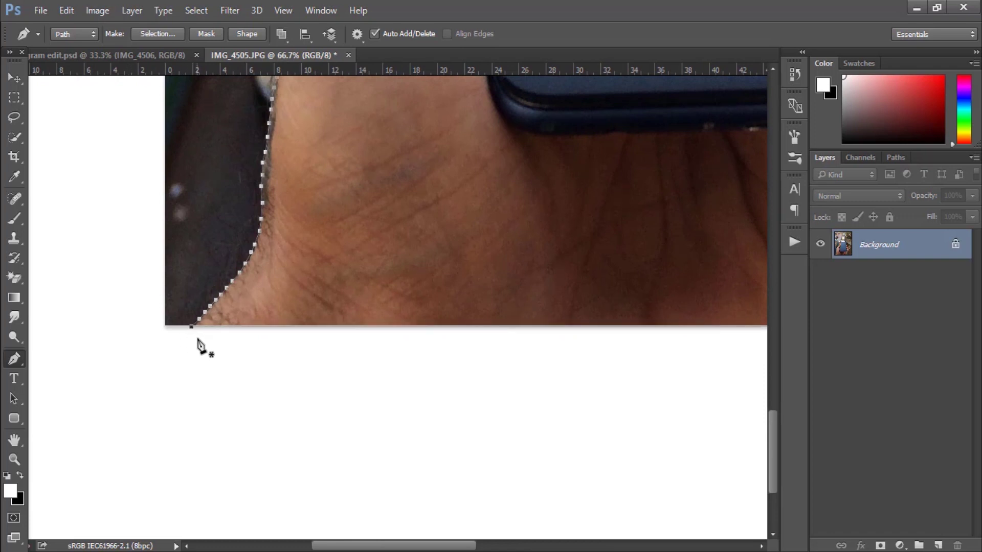
pyautogui.hotkey('ctrl', '-')
pyautogui.hotkey('ctrl', '-')
pyautogui.hotkey('ctrl', '-')
pyautogui.hotkey('ctrl', '-')
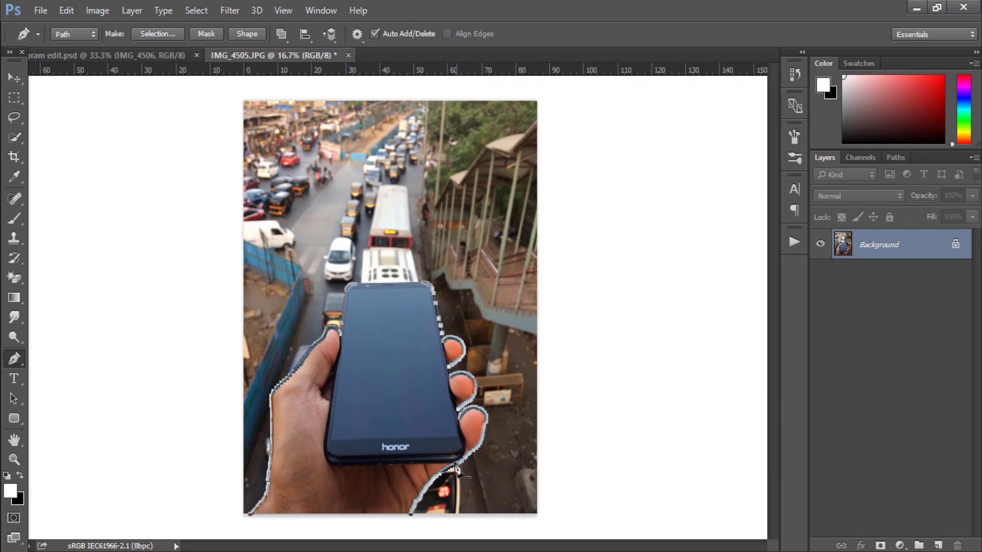
pyautogui.rightClick(391, 373)
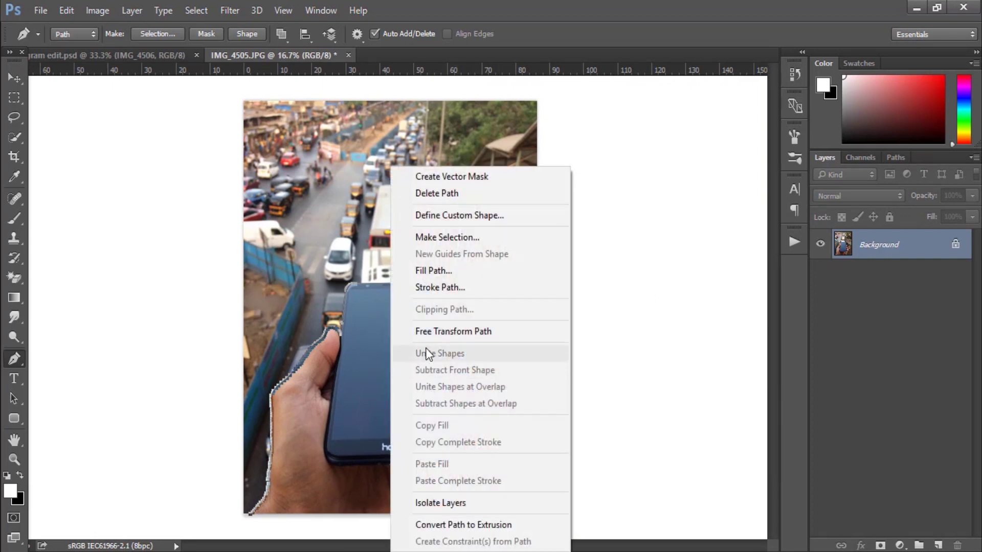
# Make a selection from the path onto Layer 2 and hide the Background layer
pyautogui.click(439, 241)
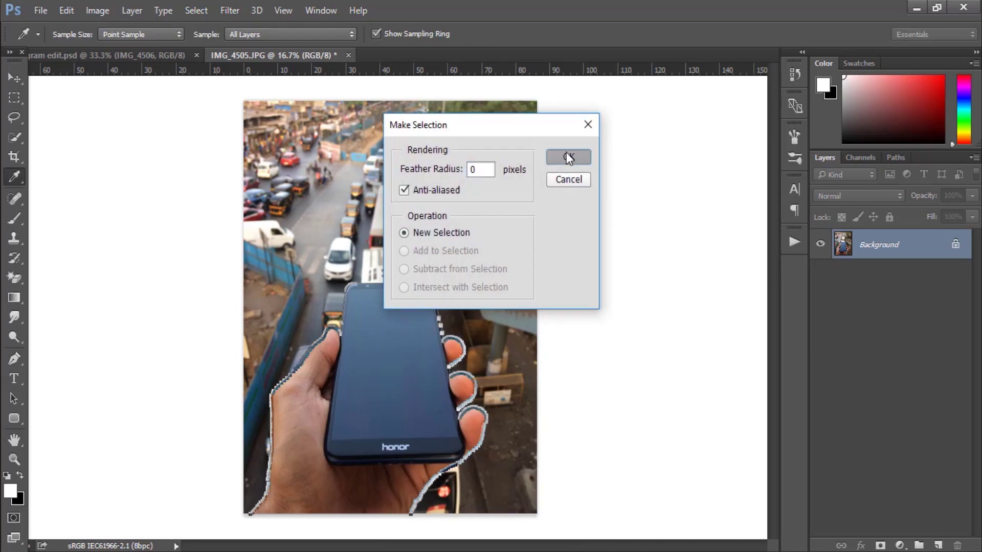
pyautogui.click(566, 152)
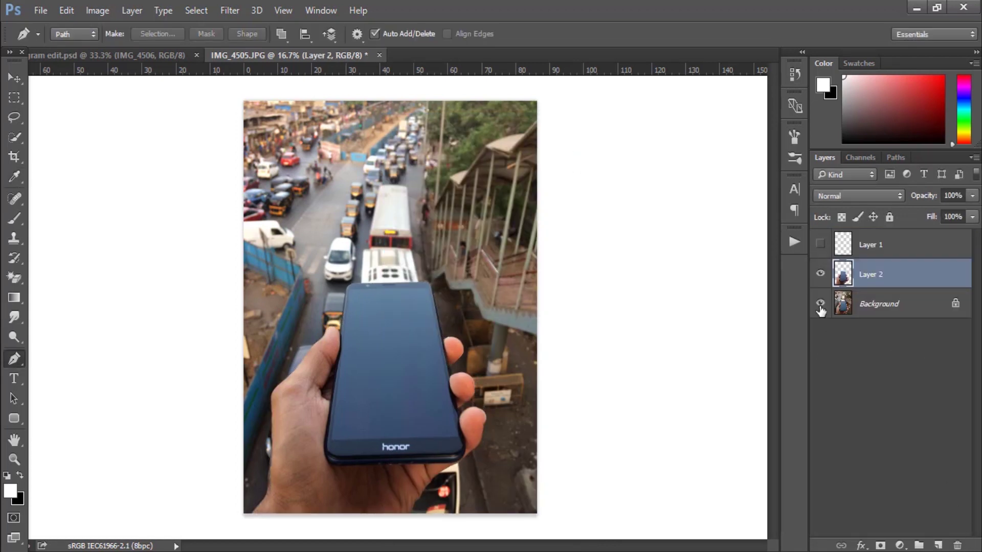
pyautogui.click(820, 303)
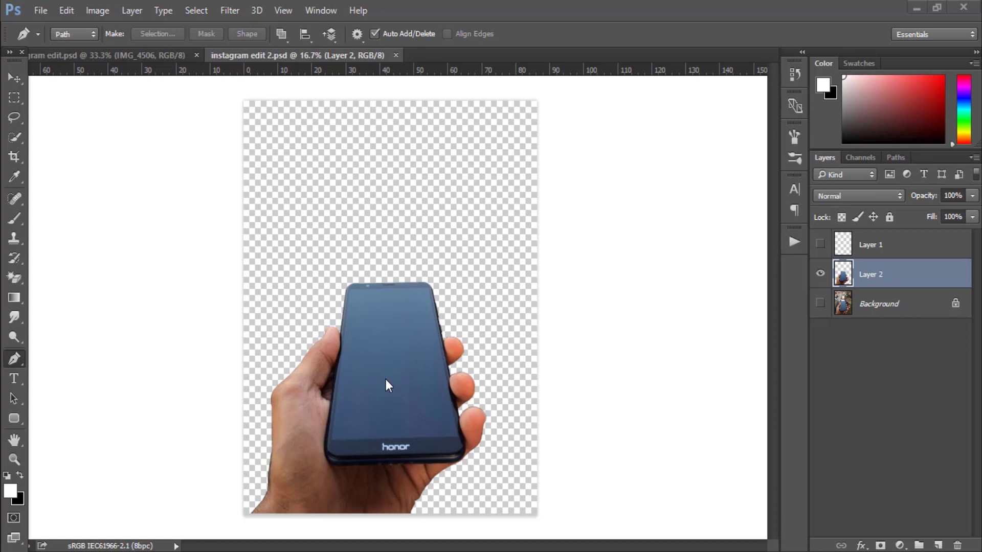
# Move the cut-out hand and phone into the traffic document, scaled to 51.88%
pyautogui.press('v')
pyautogui.moveTo(395, 377)
pyautogui.mouseDown()
pyautogui.moveTo(381, 331)
pyautogui.moveTo(360, 310)
pyautogui.moveTo(393, 373)
pyautogui.mouseUp()
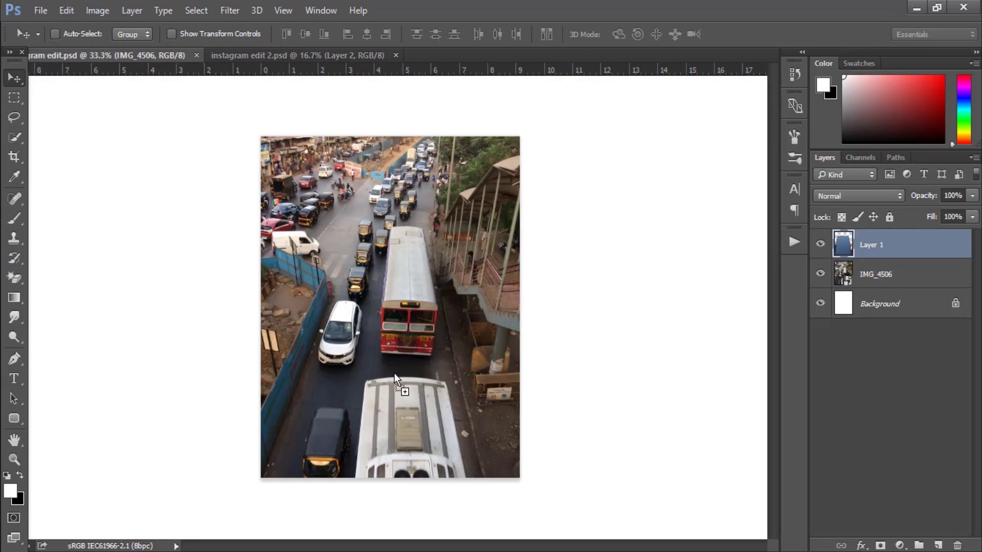
pyautogui.hotkey('ctrl', 't')
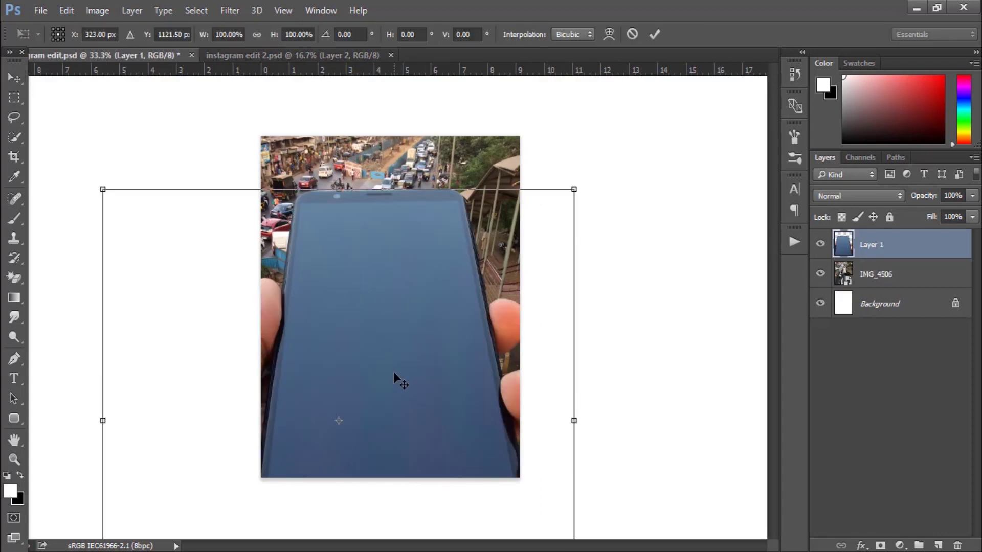
pyautogui.hotkey('ctrl', '-')
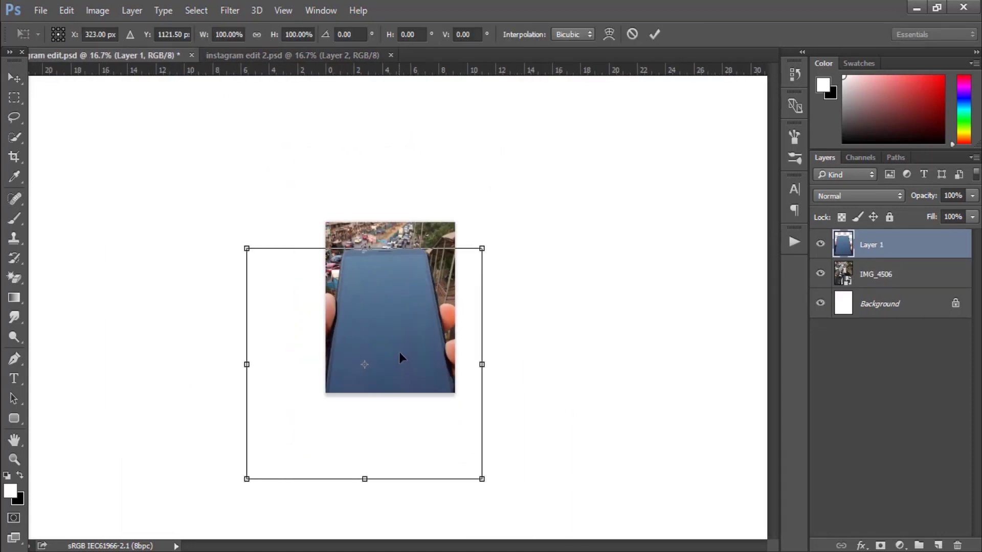
pyautogui.moveTo(482, 248)
pyautogui.mouseDown()
pyautogui.moveTo(340, 389)
pyautogui.moveTo(418, 297)
pyautogui.mouseUp()
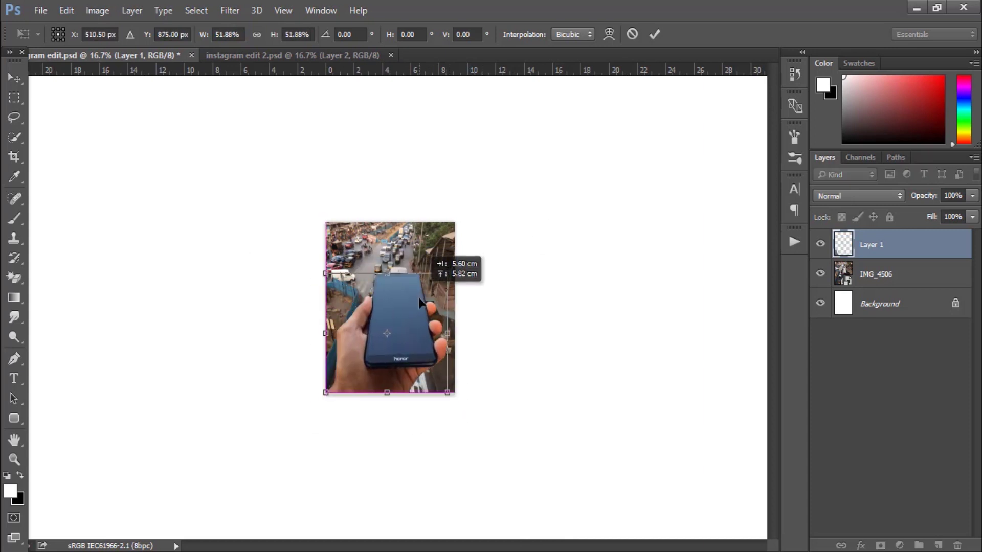
pyautogui.scroll(3, 418, 298)
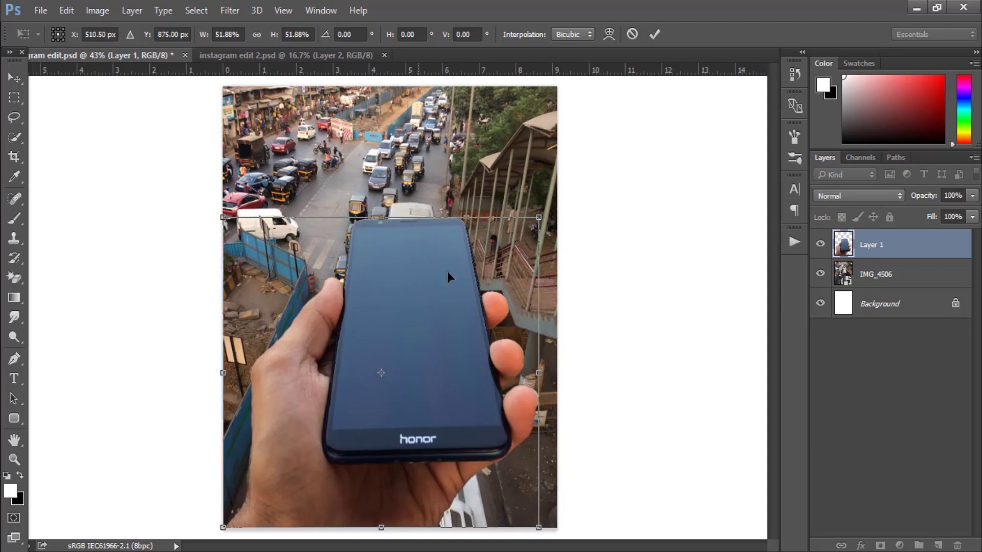
pyautogui.press('Return')
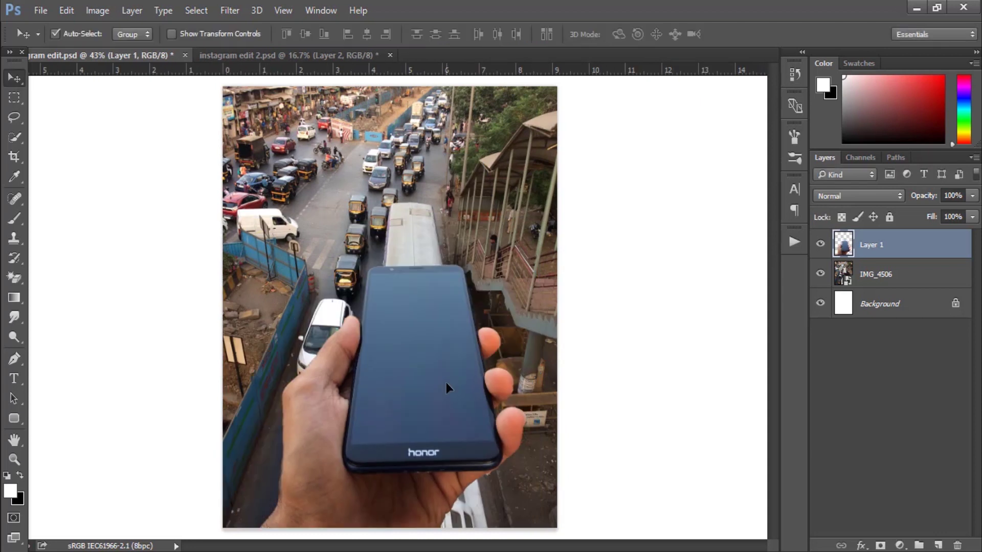
# Place Pen anchor points at the phone screen's corners, zoomed in to 200%
pyautogui.click(18, 361)
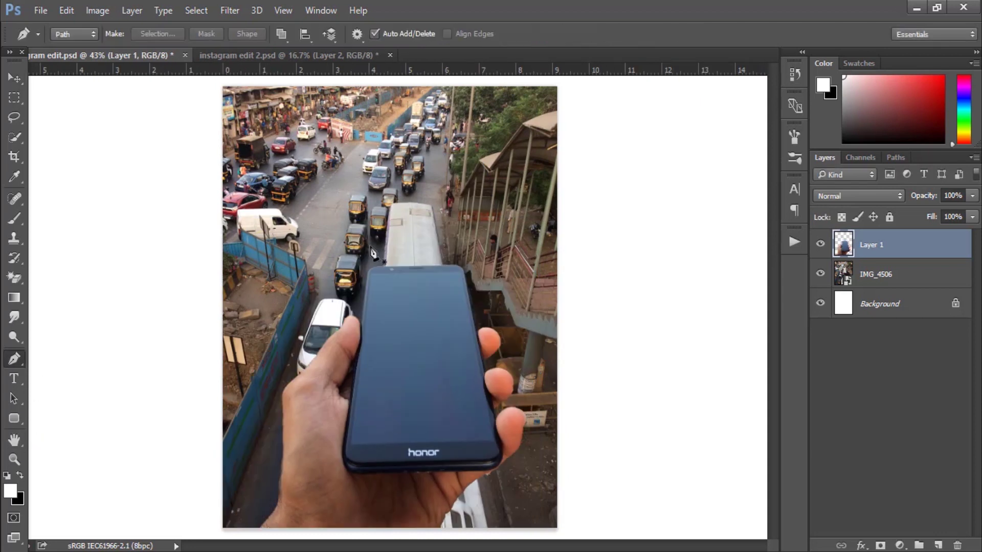
pyautogui.hotkey('ctrl', '+')
pyautogui.hotkey('ctrl', '+')
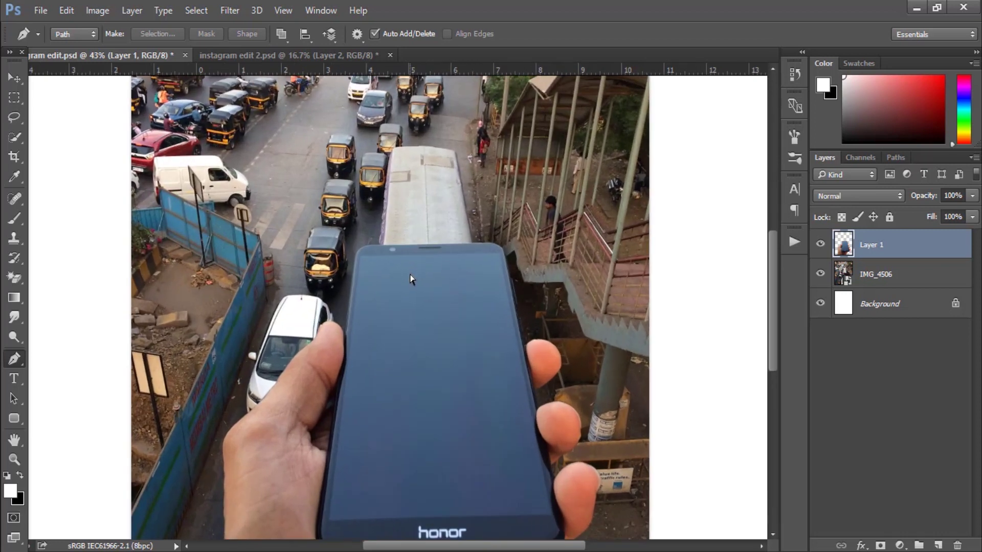
pyautogui.hotkey('ctrl', '+')
pyautogui.hotkey('ctrl', '+')
pyautogui.hotkey('ctrl', '+')
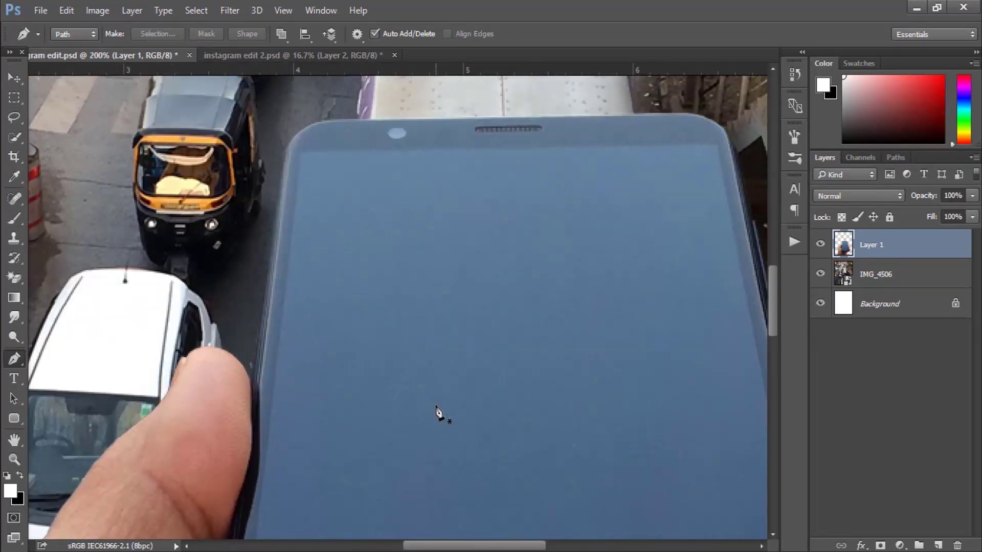
pyautogui.hotkey('ctrl', '-')
pyautogui.moveTo(456, 438); pyautogui.dragTo(439, 301)
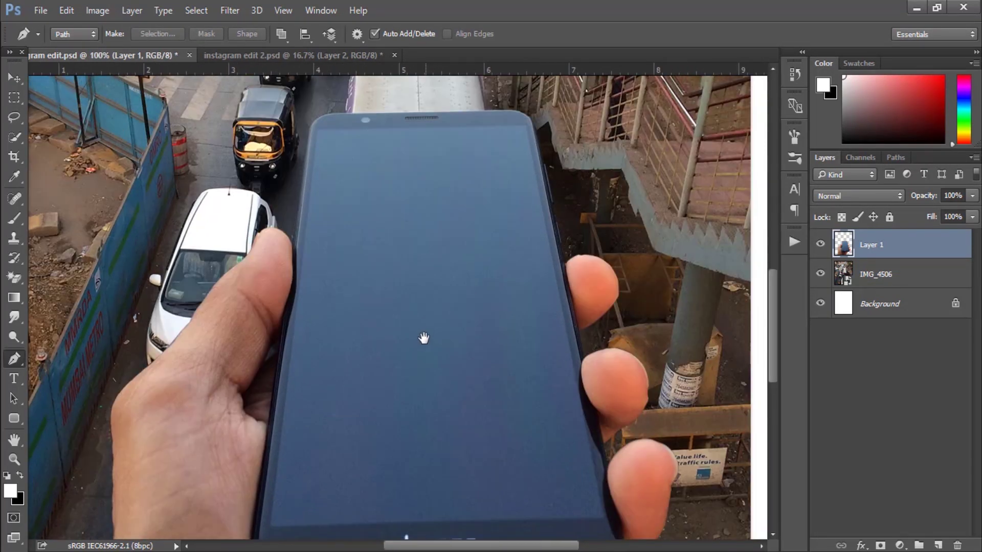
pyautogui.click(324, 131)
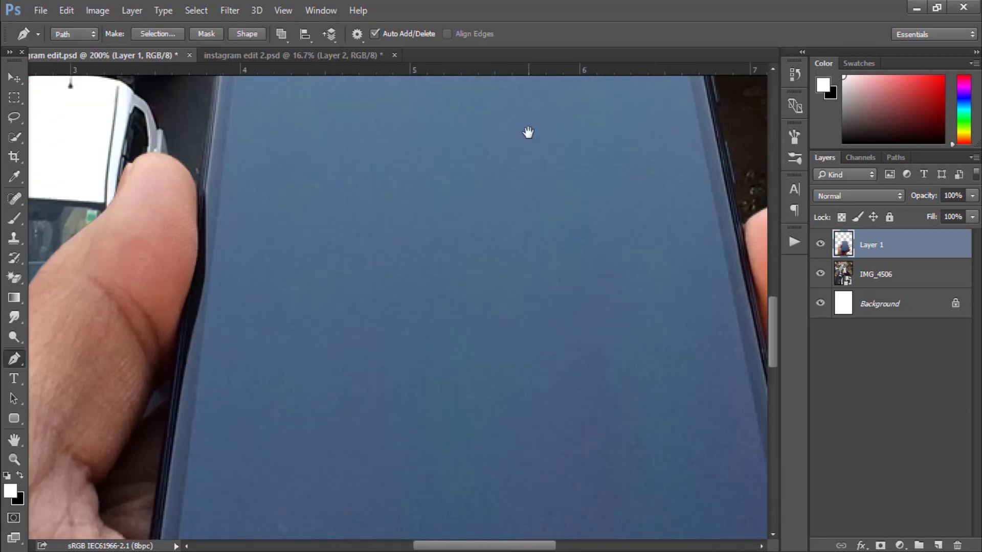
pyautogui.hotkey('ctrl', '+')
pyautogui.moveTo(529, 131); pyautogui.dragTo(332, 496)
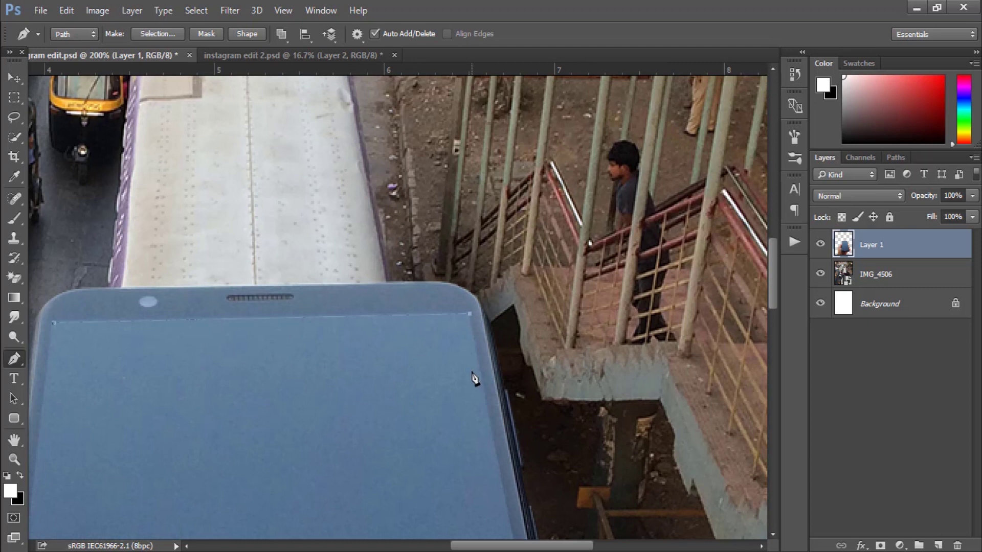
pyautogui.moveTo(417, 344); pyautogui.dragTo(381, 206)
pyautogui.click(506, 358)
pyautogui.click(279, 350)
pyautogui.scroll(10, 398, 453)
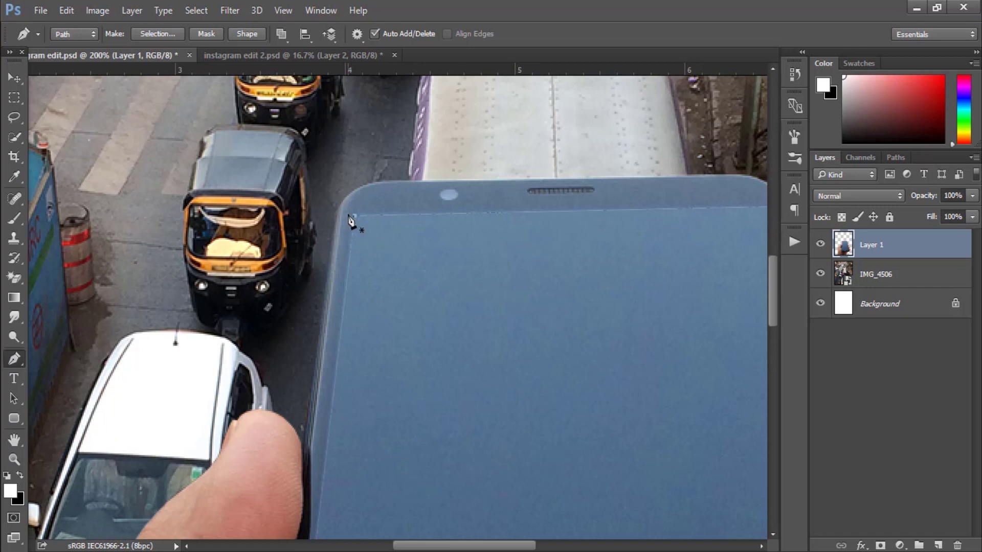
# Convert the screen path to a 0 px feather selection, cut it from Layer 1, and deselect
pyautogui.rightClick(382, 253)
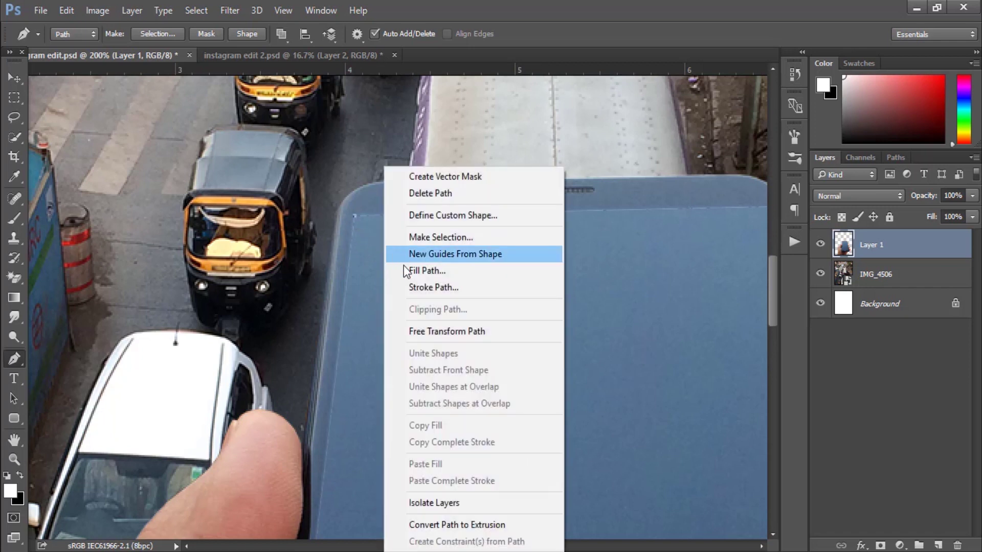
pyautogui.click(425, 239)
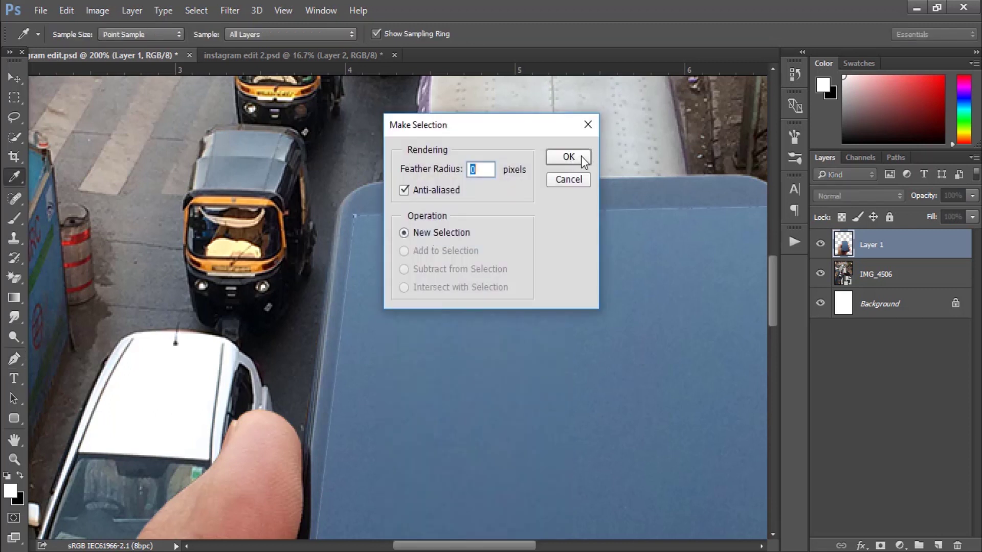
pyautogui.click(578, 156)
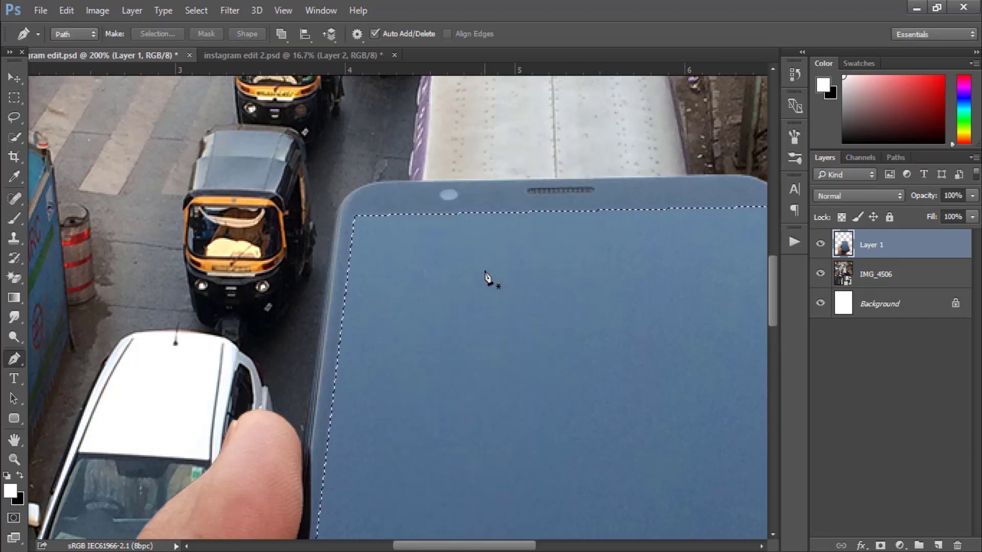
pyautogui.hotkey('ctrl', 'x')
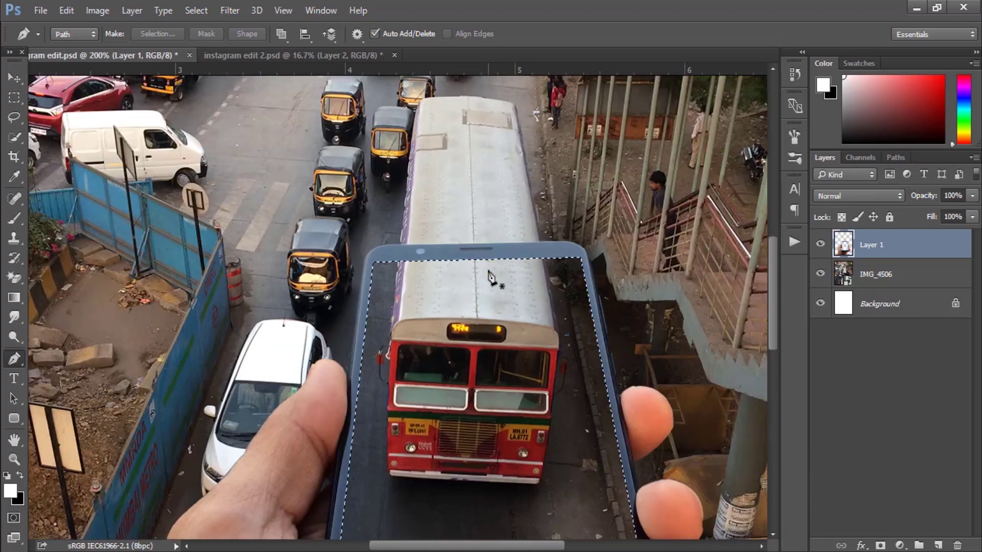
pyautogui.hotkey('ctrl', '-')
pyautogui.hotkey('ctrl', '-')
pyautogui.moveTo(431, 392); pyautogui.dragTo(410, 336)
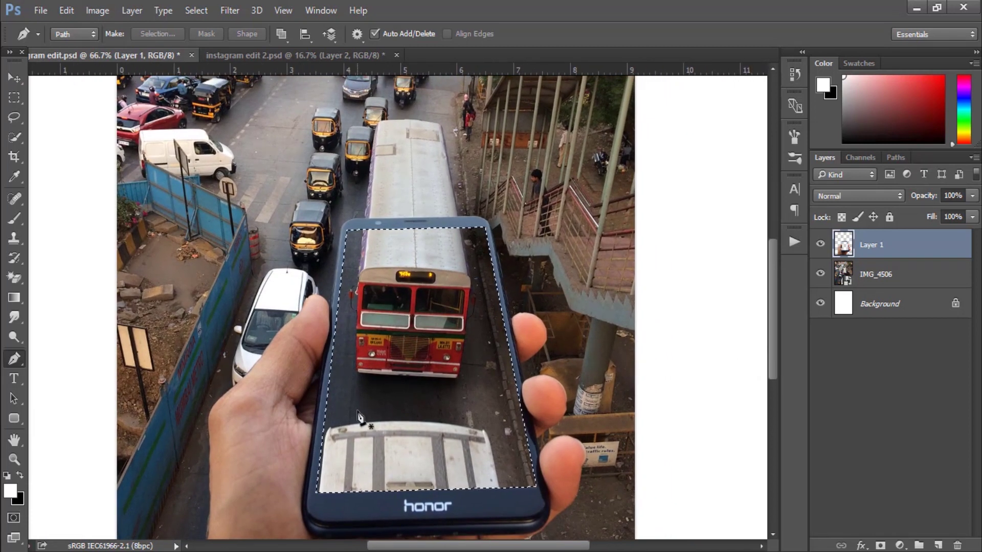
pyautogui.hotkey('ctrl', 'd')
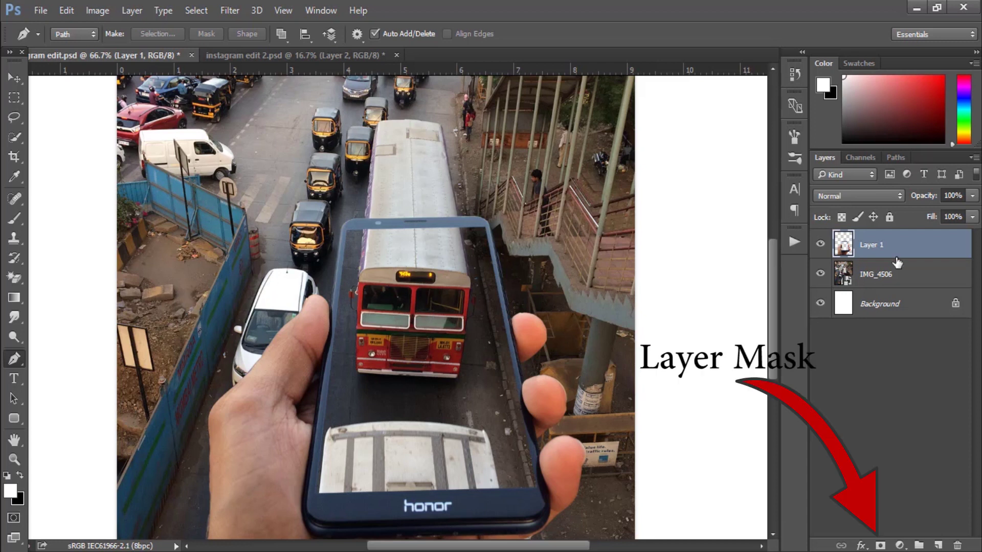
# Add a mask to Layer 1 and set a 25 px, 100% hardness black brush at full opacity and flow
pyautogui.click(880, 545)
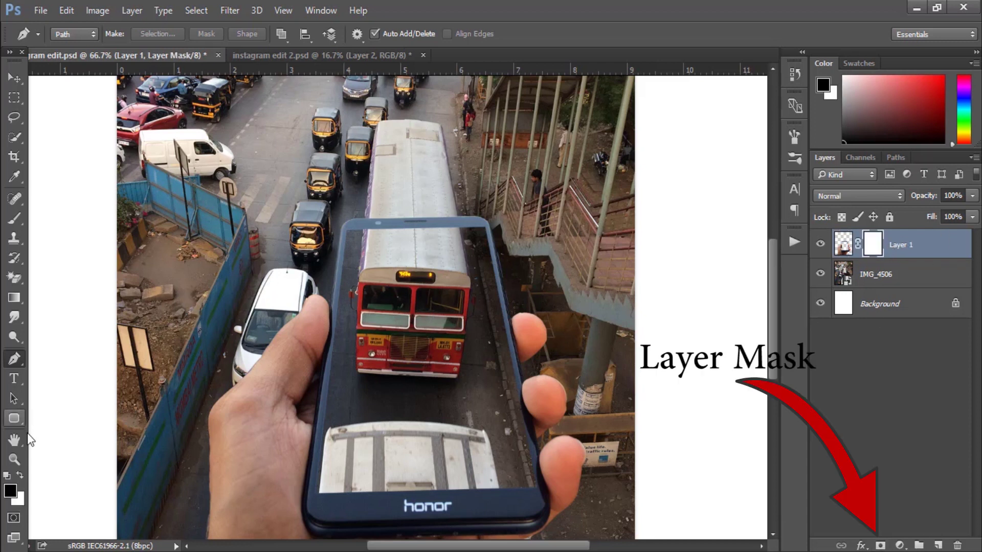
pyautogui.press('b')
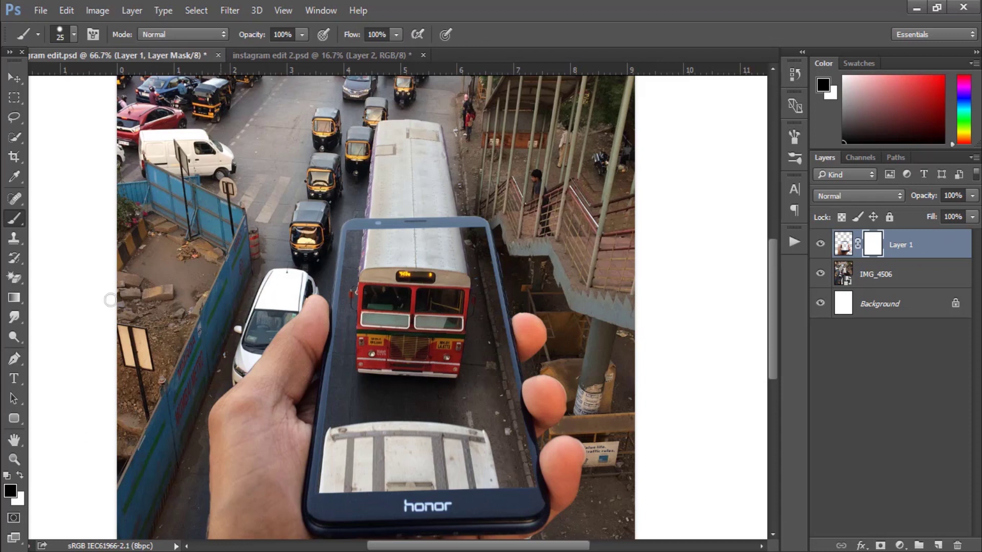
pyautogui.rightClick(14, 219)
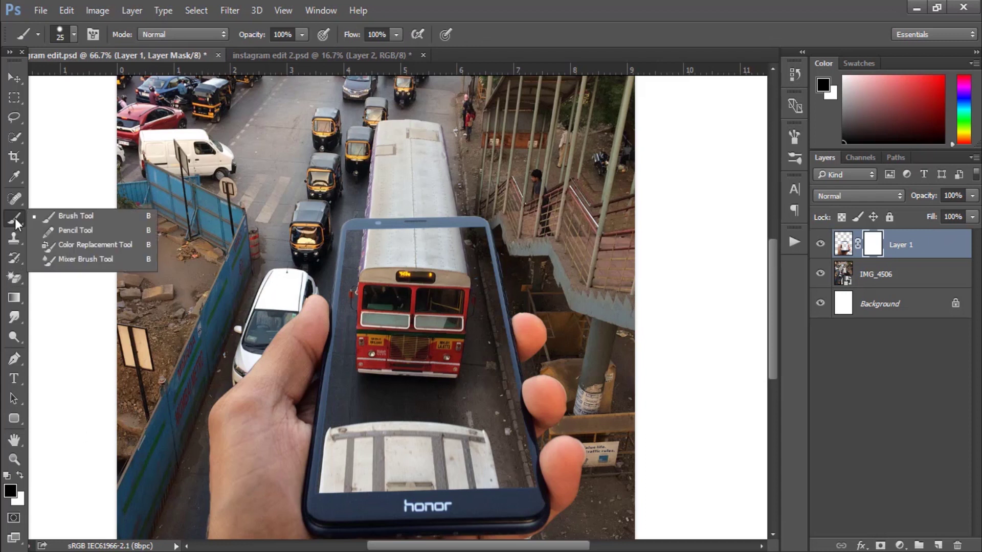
pyautogui.click(72, 219)
pyautogui.click(74, 34)
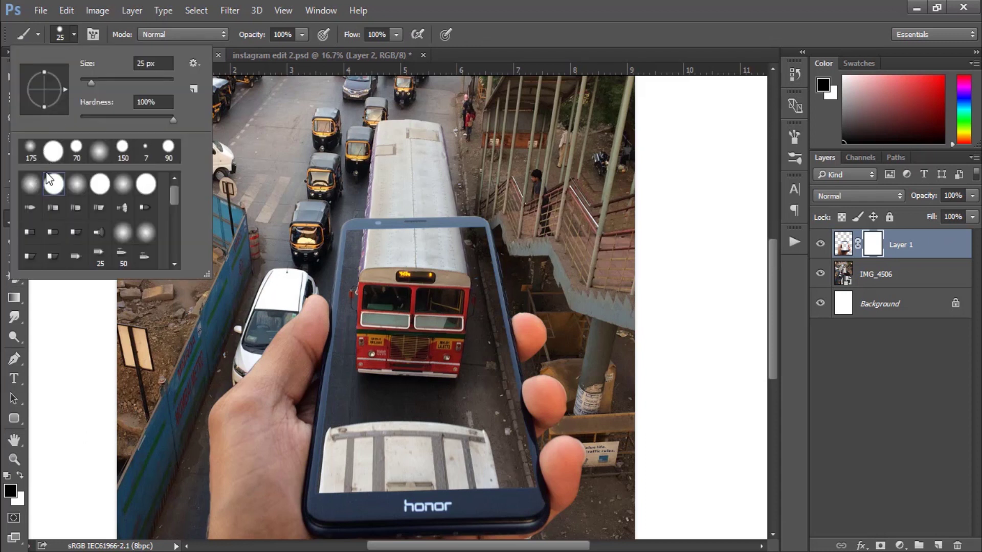
pyautogui.click(302, 35)
pyautogui.click(397, 34)
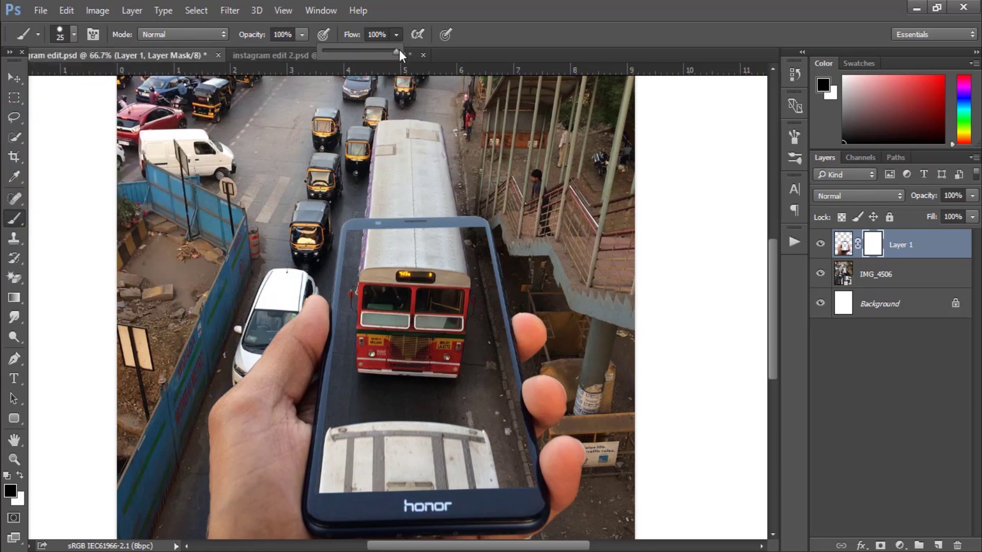
pyautogui.click(72, 37)
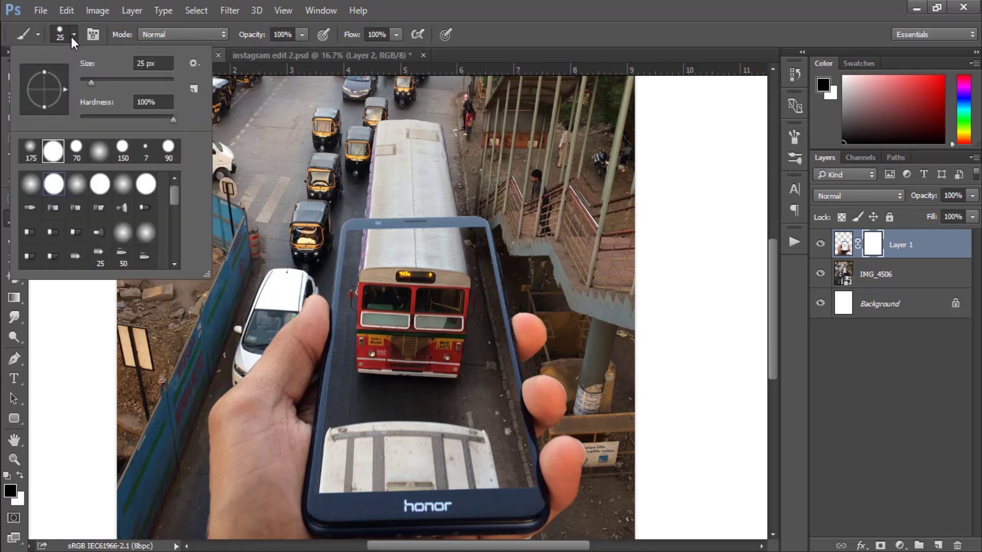
pyautogui.click(177, 121)
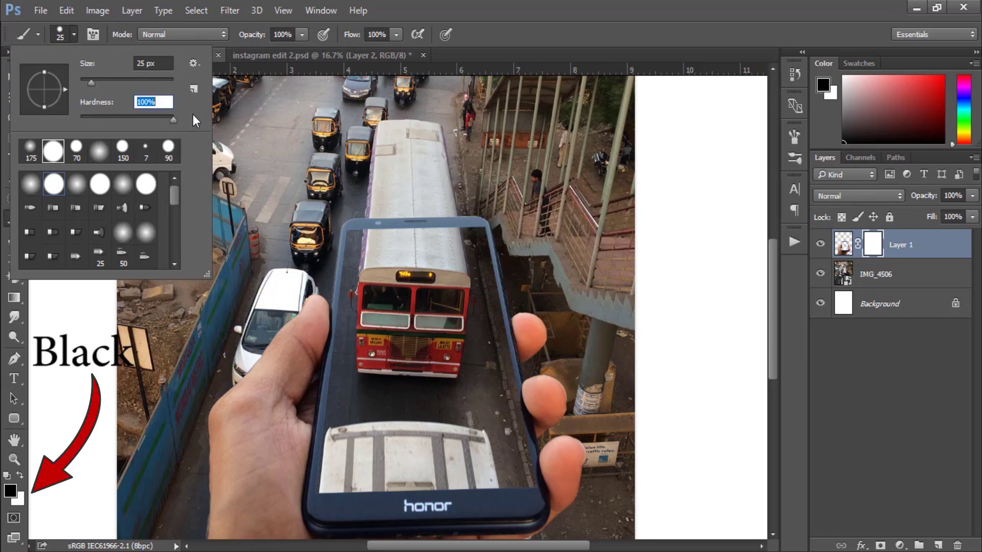
pyautogui.click(454, 221)
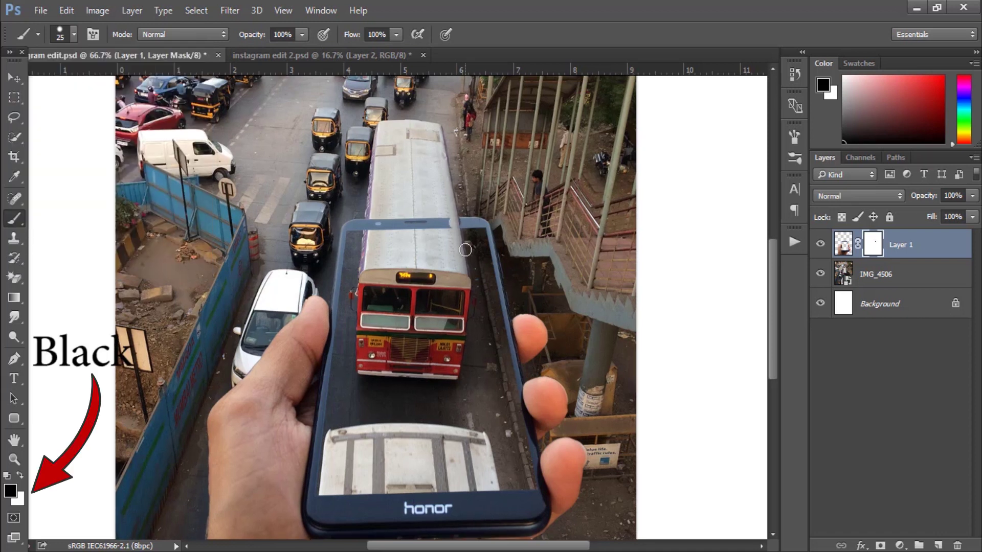
# Undo the stray dot and paint black on the mask over the phone's top frame bars
pyautogui.hotkey('ctrl', '+')
pyautogui.hotkey('ctrl', '+')
pyautogui.scroll(5, 413, 398)
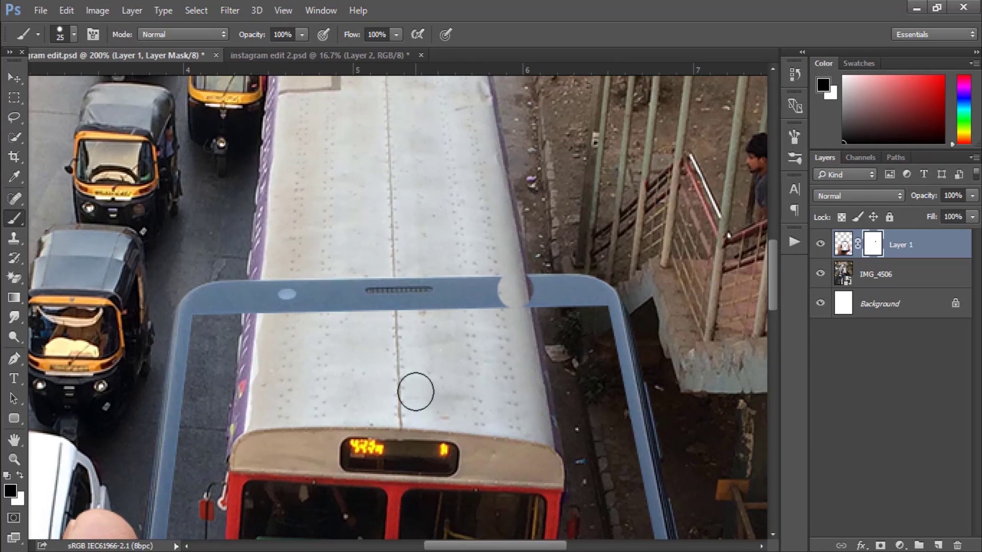
pyautogui.hotkey('ctrl', 'z')
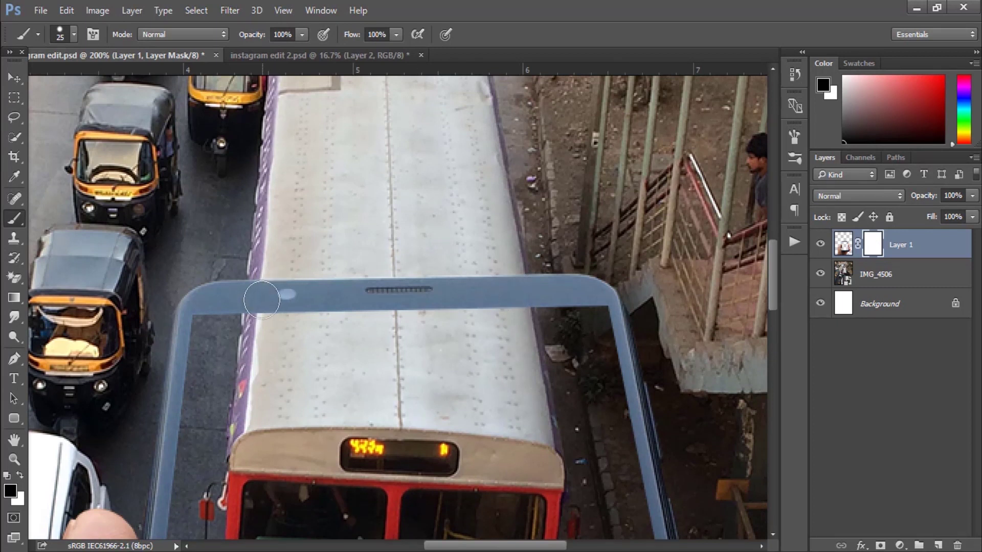
pyautogui.moveTo(246, 294)
pyautogui.mouseDown()
pyautogui.moveTo(468, 295)
pyautogui.moveTo(517, 306)
pyautogui.mouseUp()
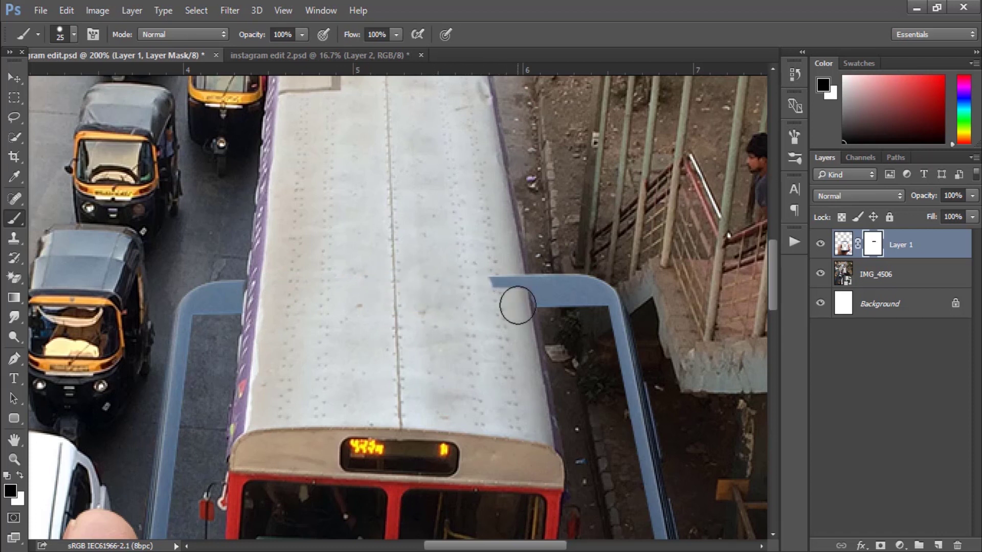
pyautogui.moveTo(517, 306); pyautogui.dragTo(502, 287)
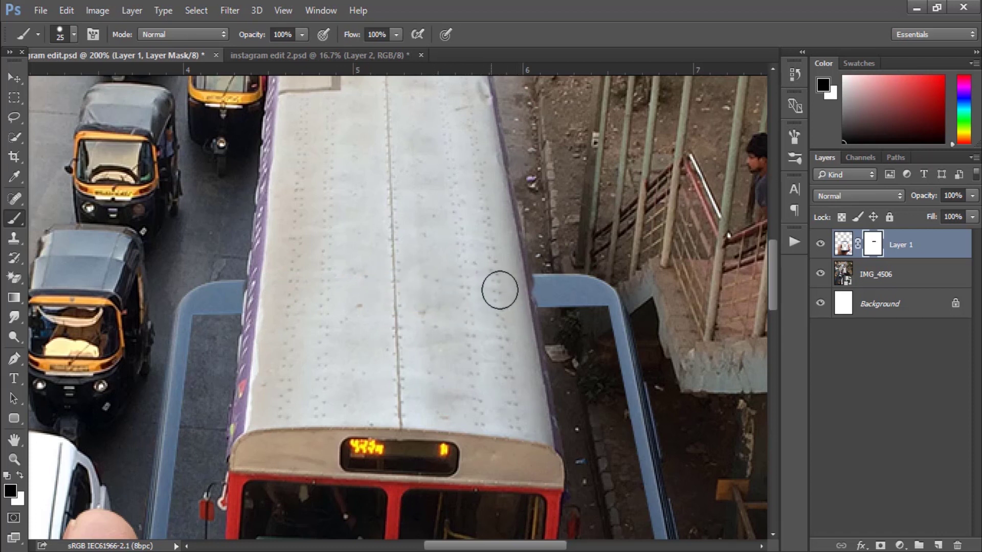
# At 300% with a 10 px brush, hide the roof-edge sliver and restore the frame end in white
pyautogui.hotkey('ctrl', '+')
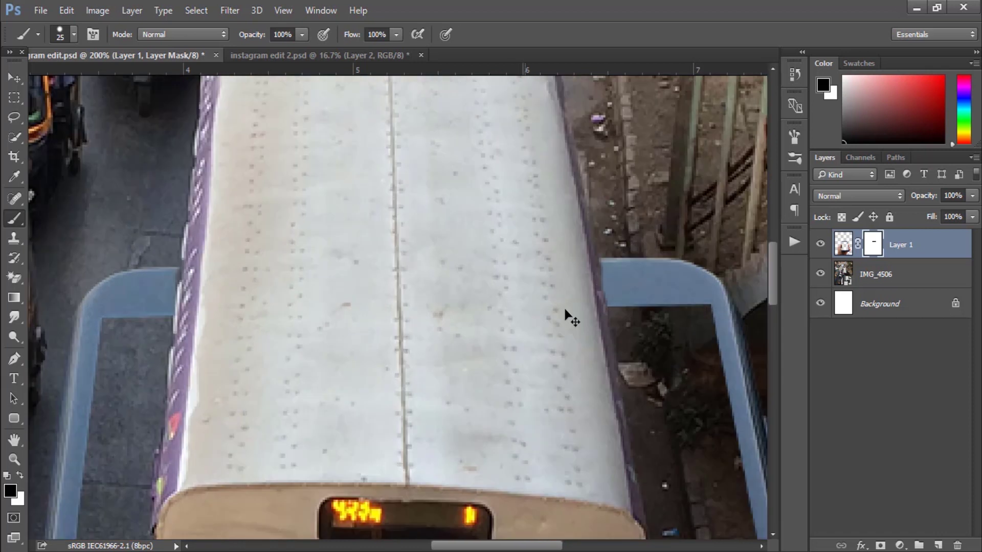
pyautogui.hotkey('ctrl', '+')
pyautogui.press('[')
pyautogui.press('[')
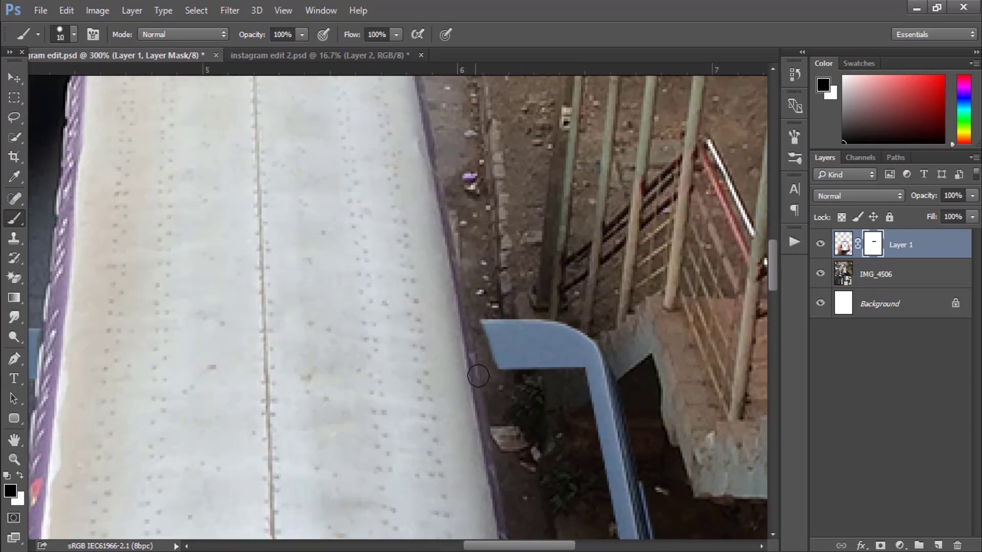
pyautogui.moveTo(478, 376); pyautogui.dragTo(488, 321)
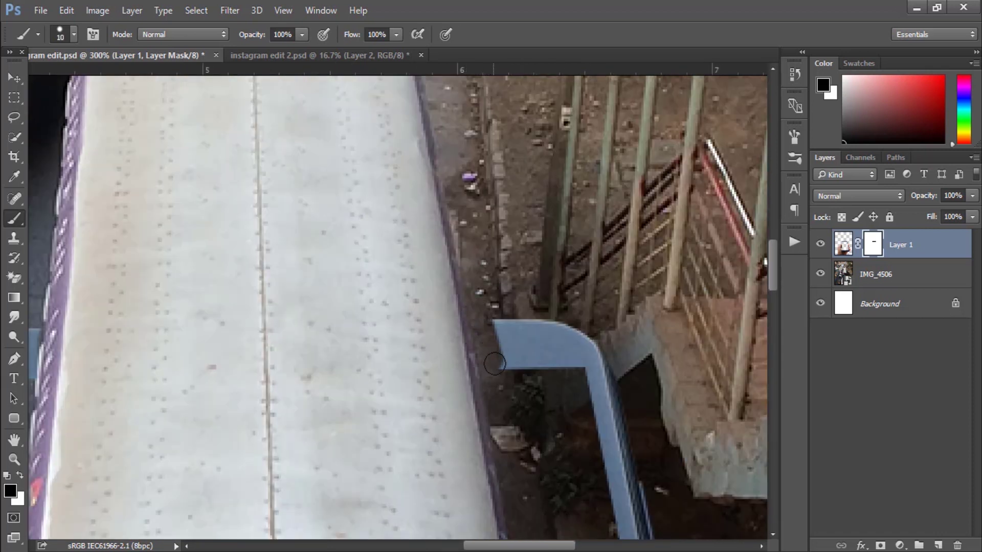
pyautogui.click(21, 476)
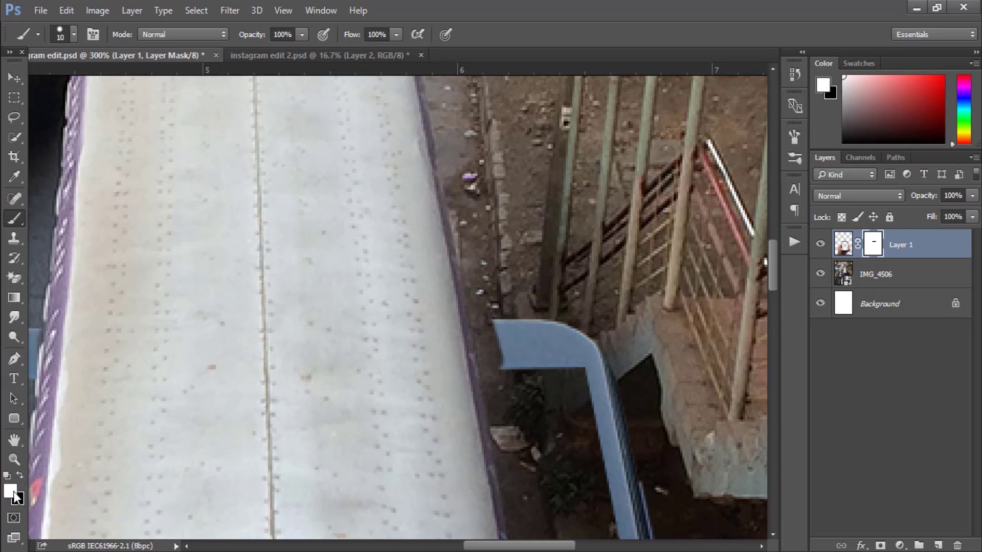
pyautogui.moveTo(485, 327); pyautogui.dragTo(495, 344)
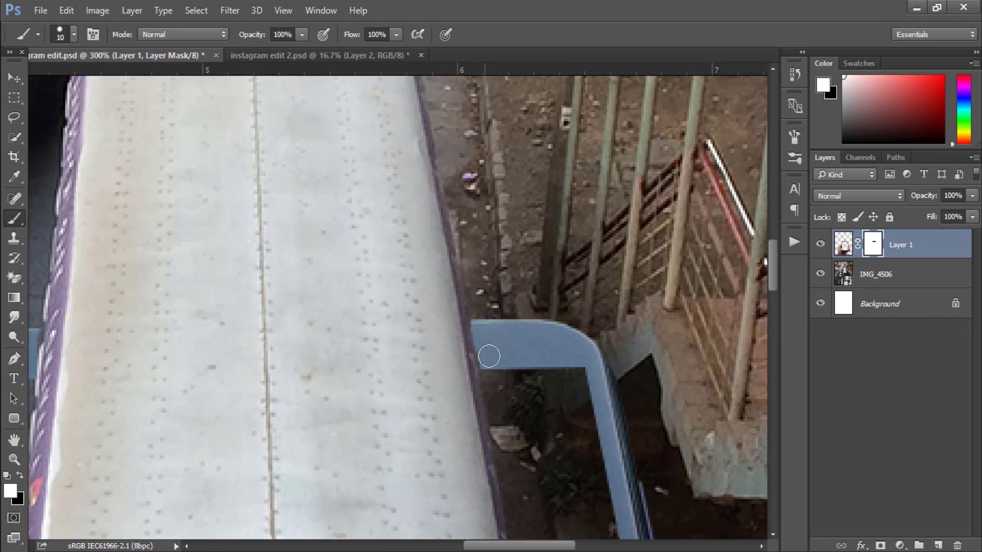
pyautogui.moveTo(273, 377); pyautogui.dragTo(531, 381)
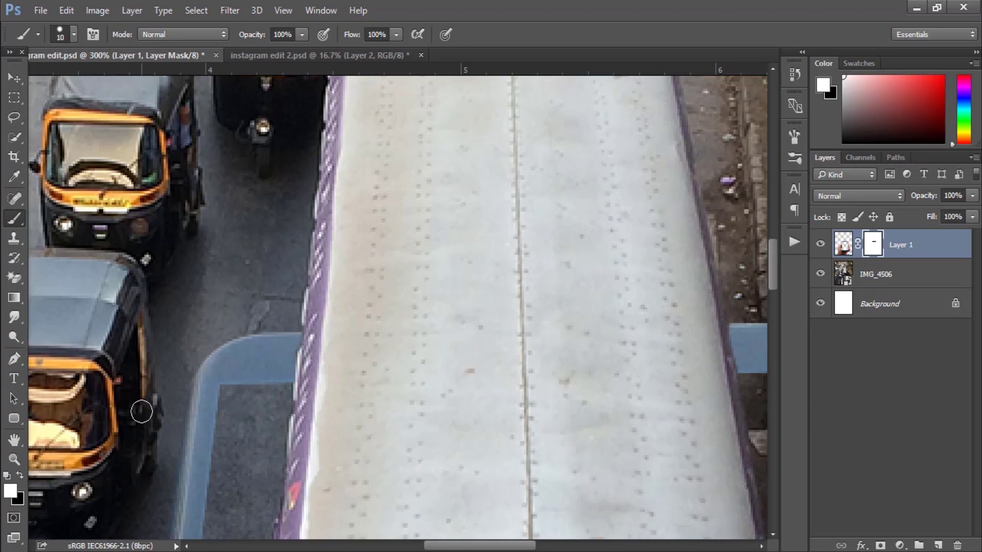
pyautogui.hotkey('ctrl', '0')
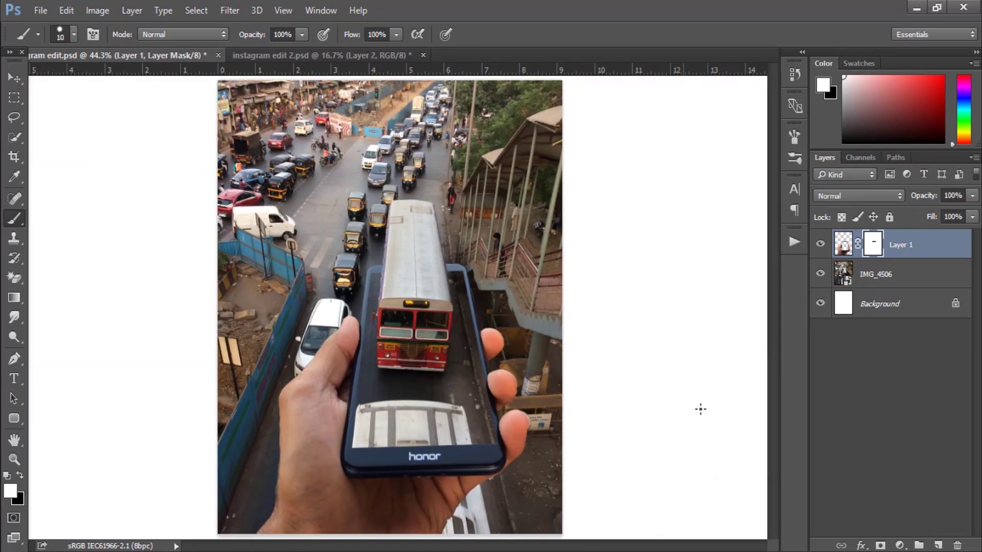
# Scale the IMG_4506 layer up to 12%, then return to Layer 1's mask with black
pyautogui.click(880, 276)
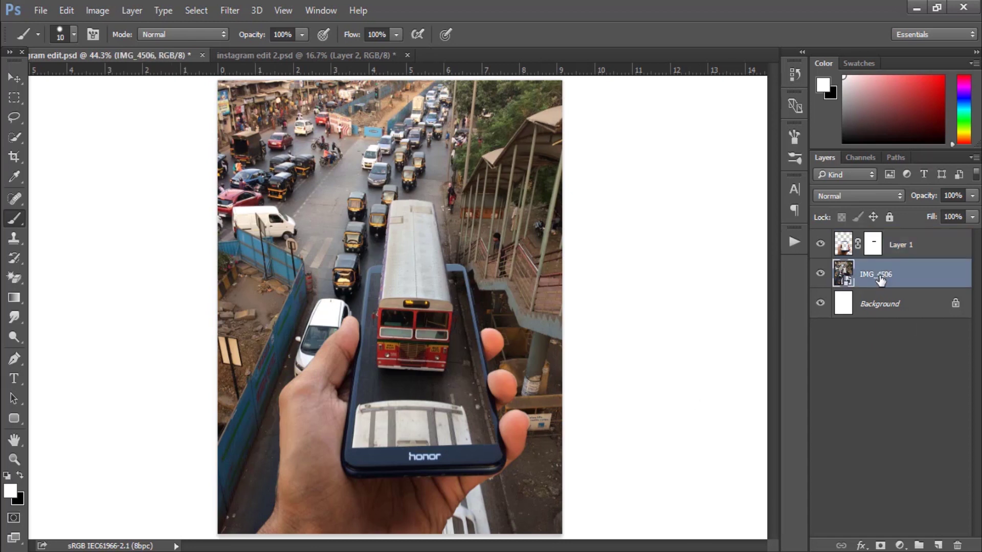
pyautogui.hotkey('ctrl', 't')
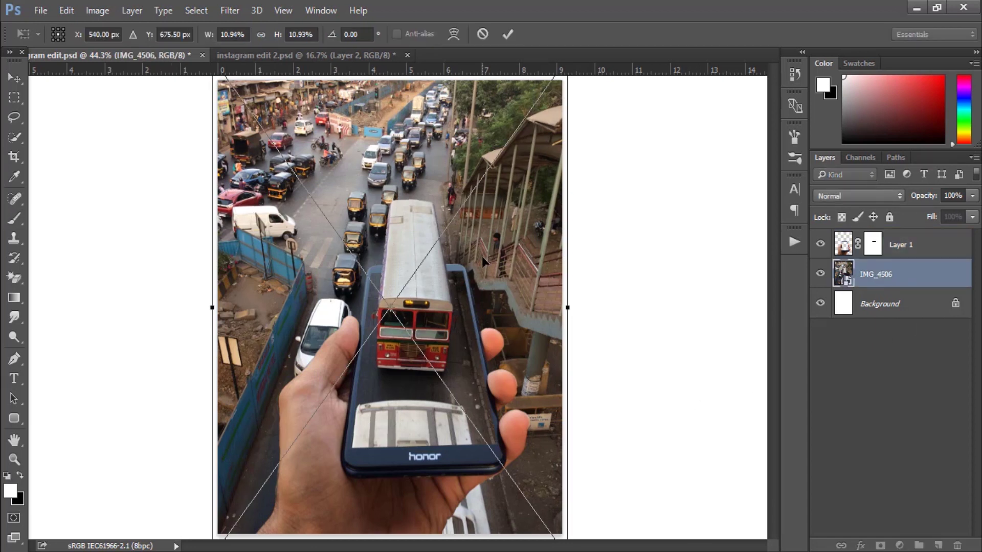
pyautogui.hotkey('ctrl', '-')
pyautogui.moveTo(526, 308); pyautogui.dragTo(536, 325)
pyautogui.press('Return')
pyautogui.hotkey('ctrl', '+')
pyautogui.hotkey('ctrl', '+')
pyautogui.hotkey('ctrl', '+')
pyautogui.click(872, 244)
pyautogui.hotkey('ctrl', '+')
pyautogui.hotkey('ctrl', '+')
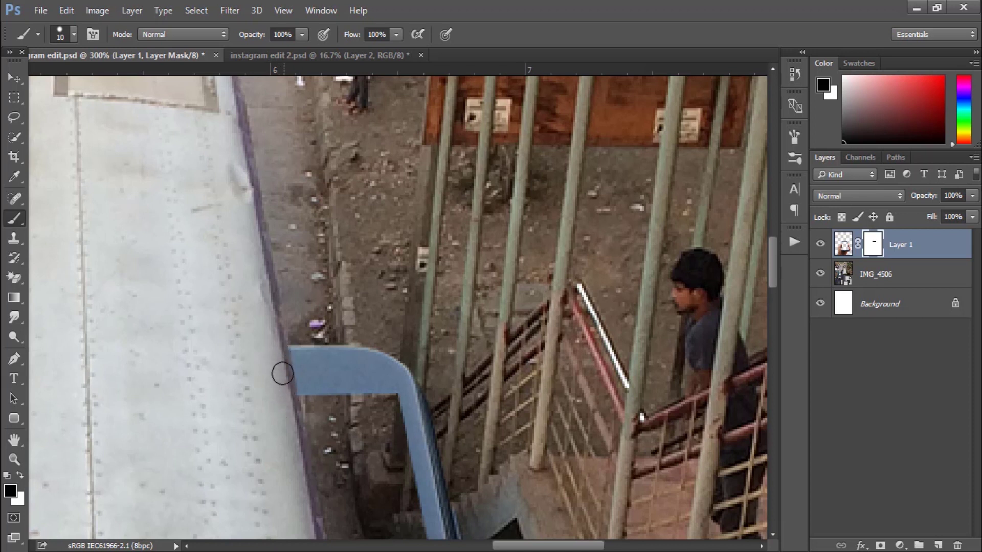
# Fit the whole image on screen to review the finished bus-from-phone composite
pyautogui.hotkey('ctrl', '0')
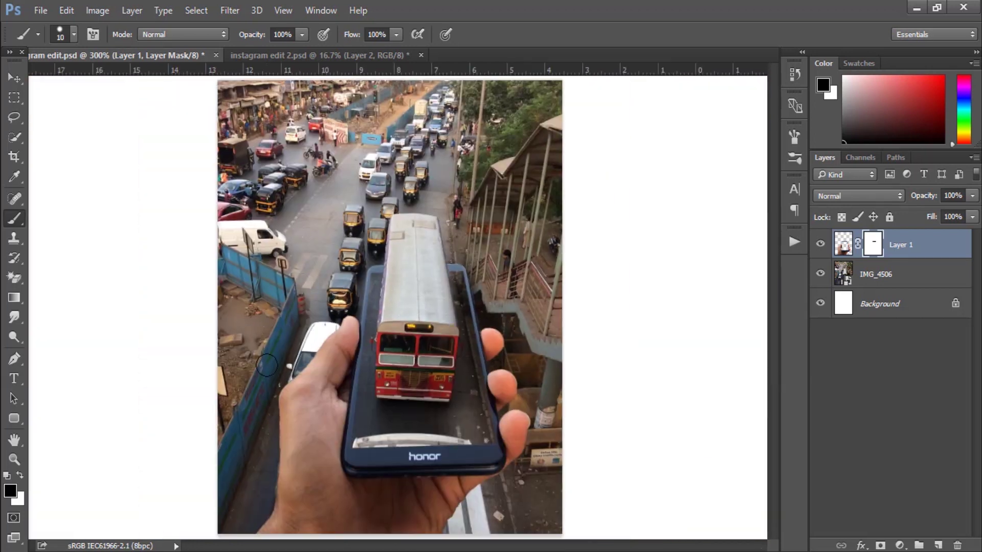